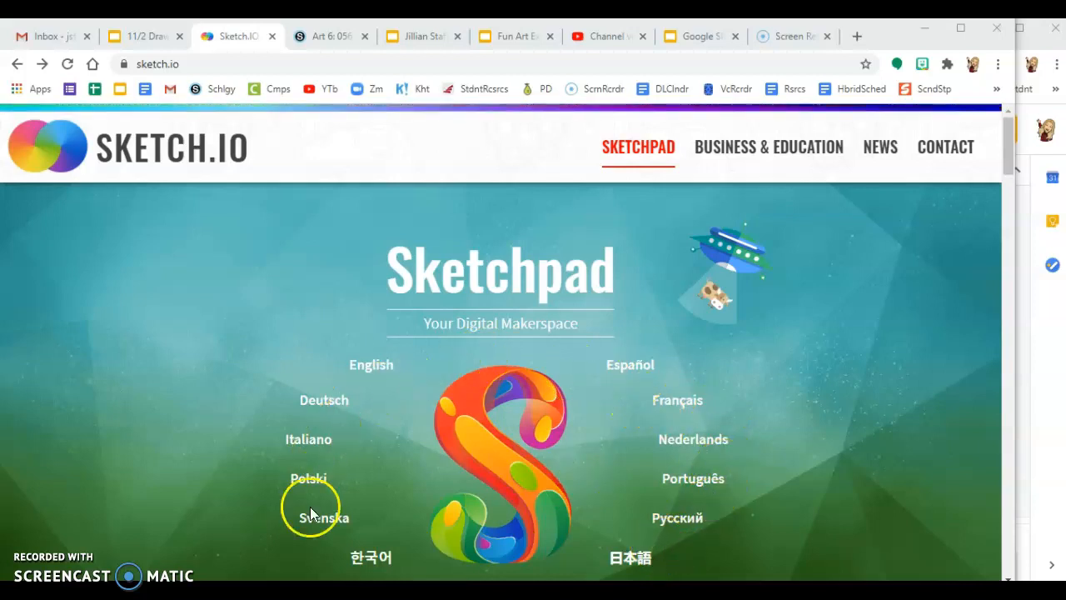
Step: Launch the English Sketchpad editor and bring up the New document panel
left_click(375, 370)
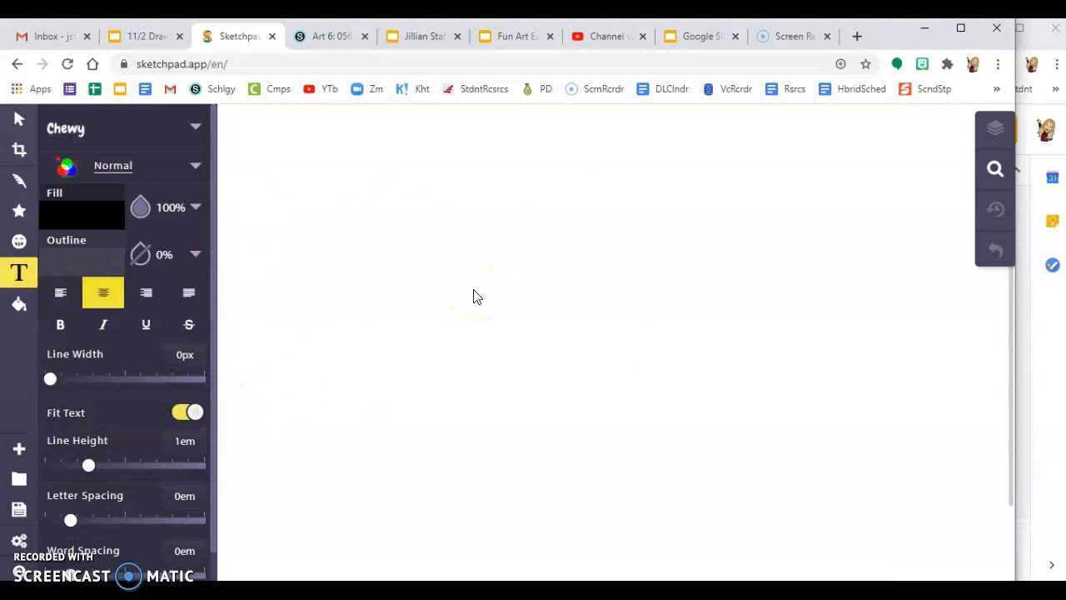
left_click(17, 450)
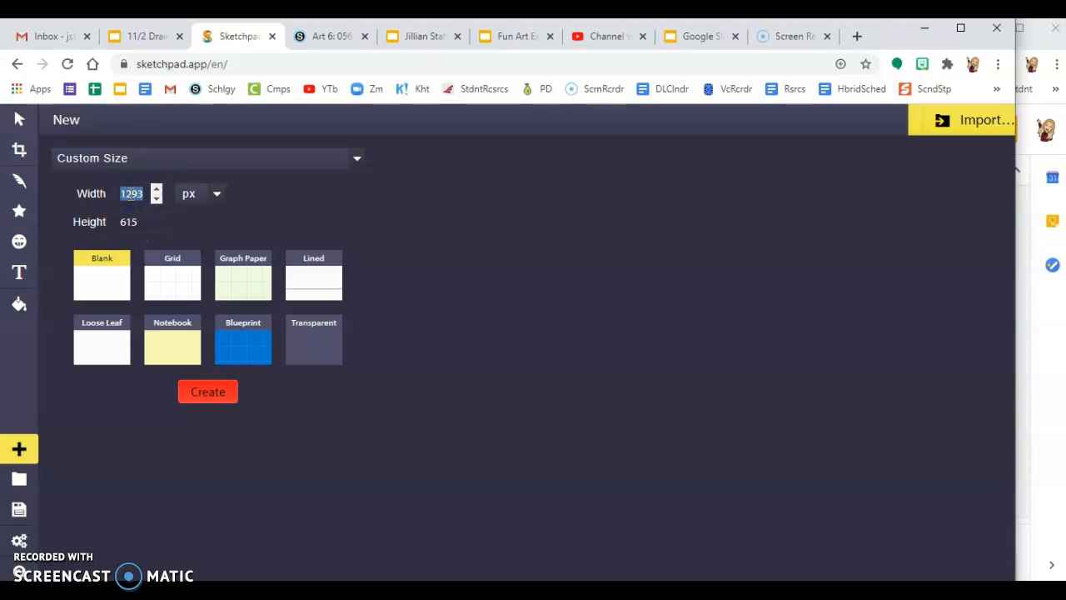
Step: Create a blank canvas with width and height both 500 px
double_click(129, 221)
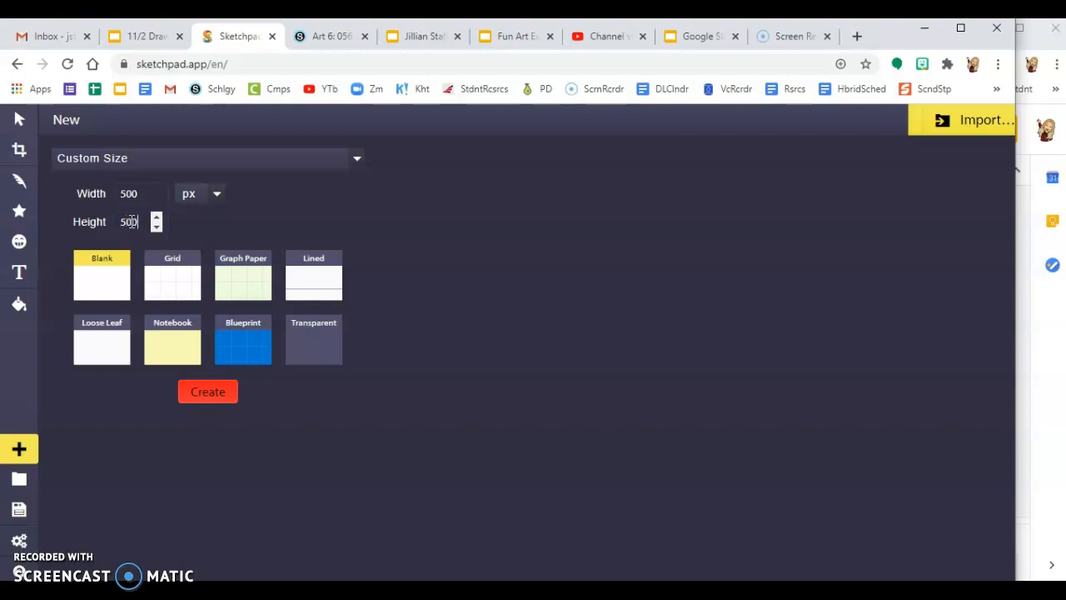
left_click(198, 398)
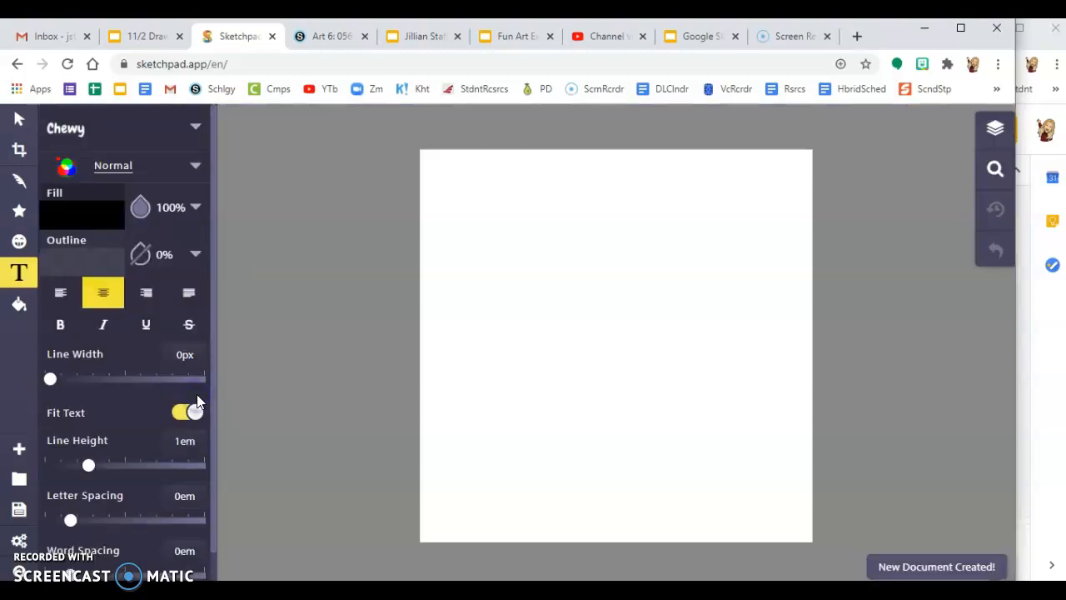
Step: Set up the Pencil brush with solid red fill (e60303) and 10px line width
left_click(17, 123)
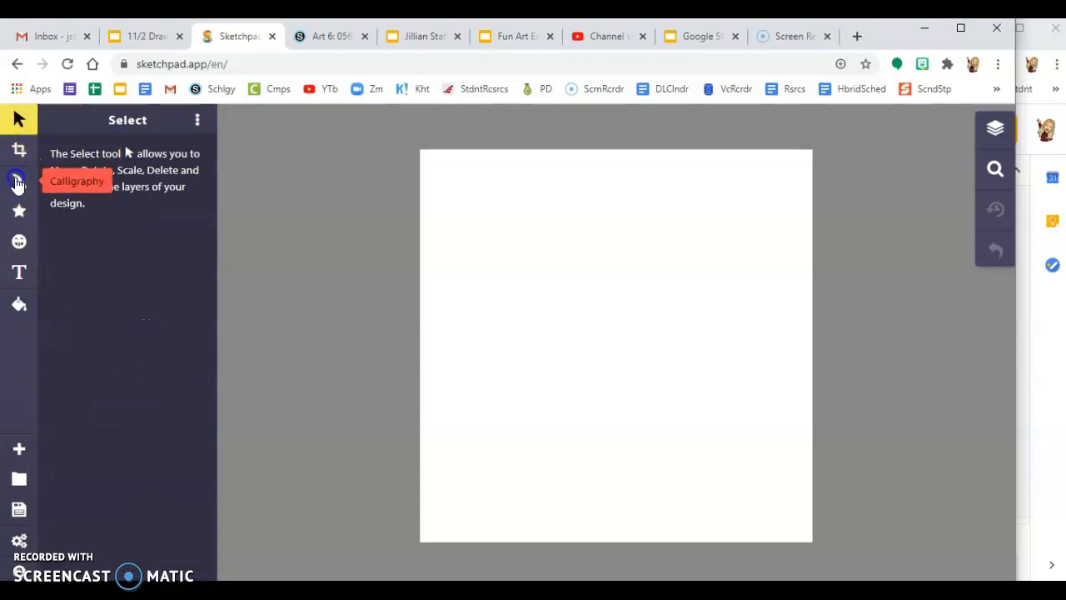
left_click(18, 182)
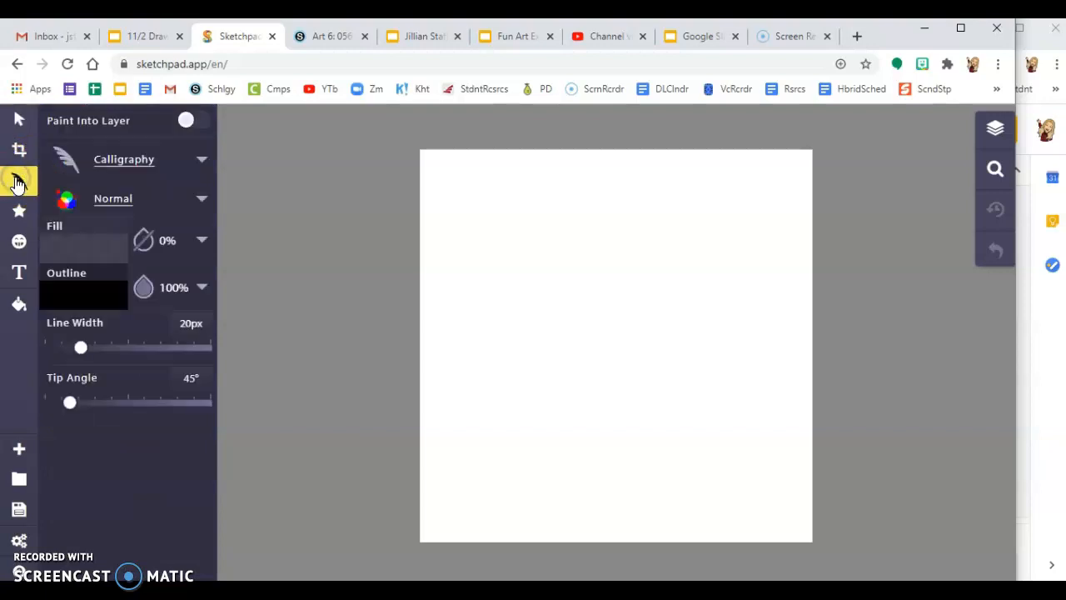
left_click(205, 161)
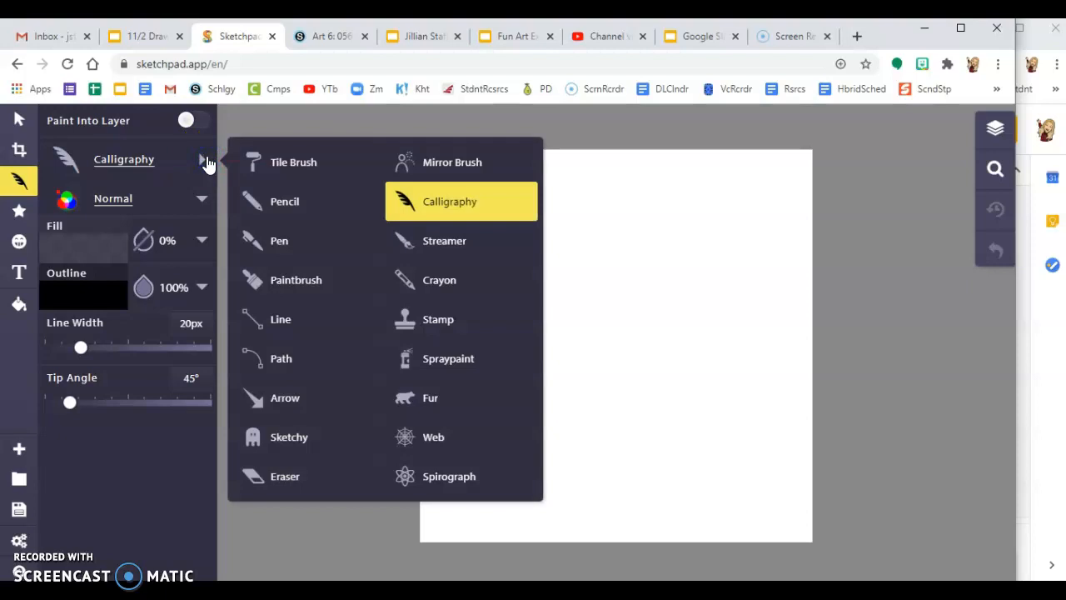
left_click(291, 207)
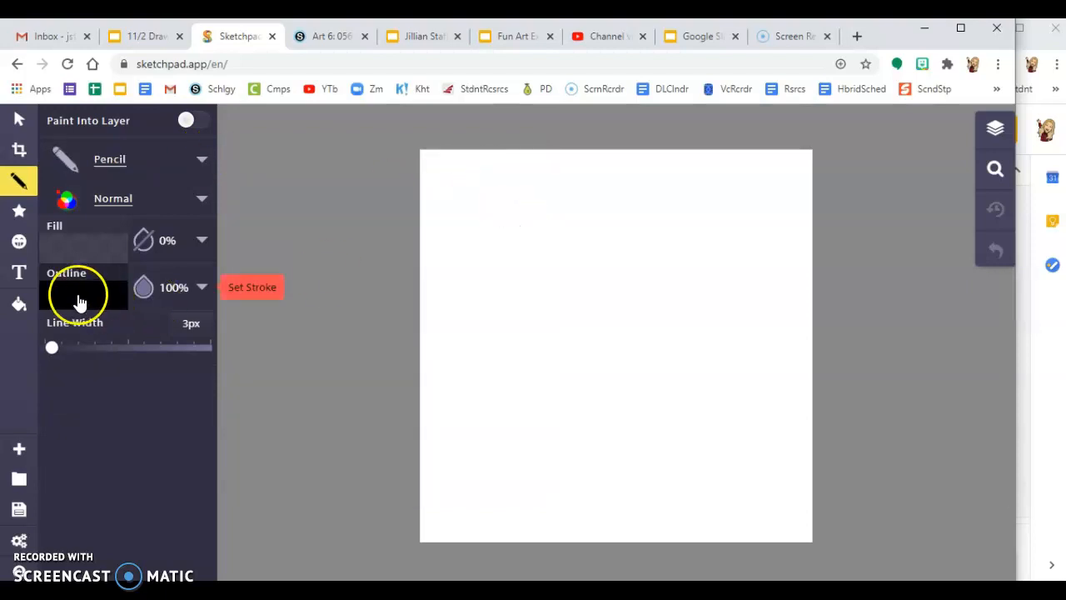
left_click(72, 252)
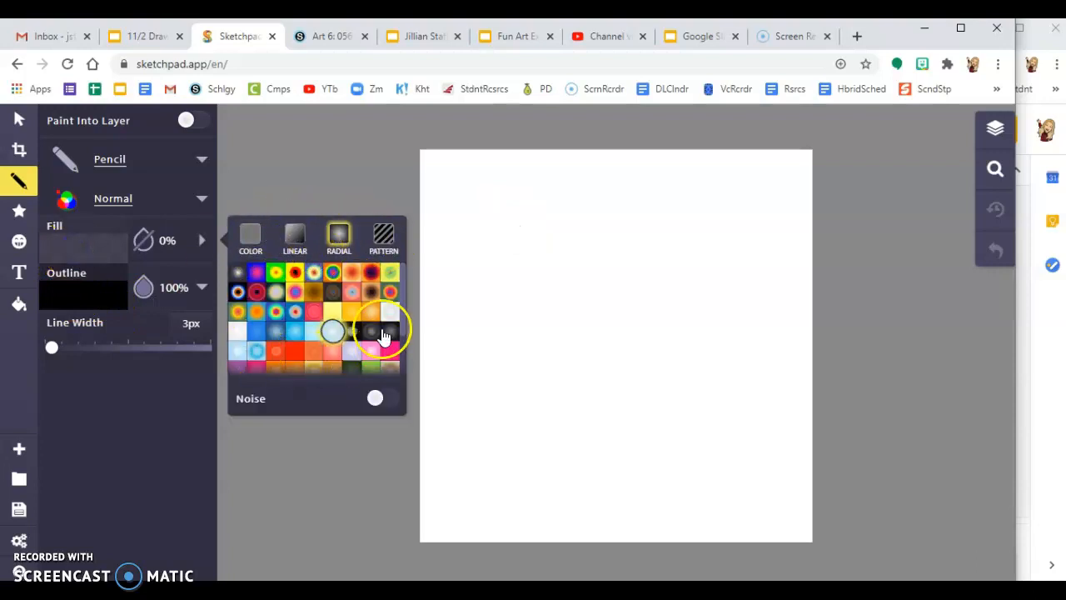
left_click(253, 236)
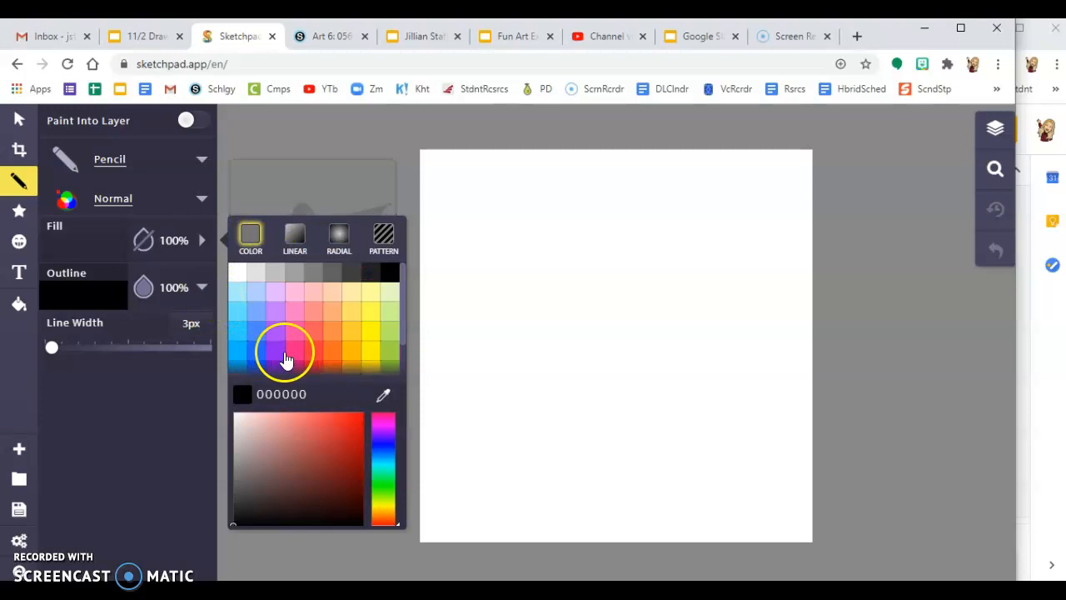
scroll(286, 354, "down", 1)
left_click(363, 423)
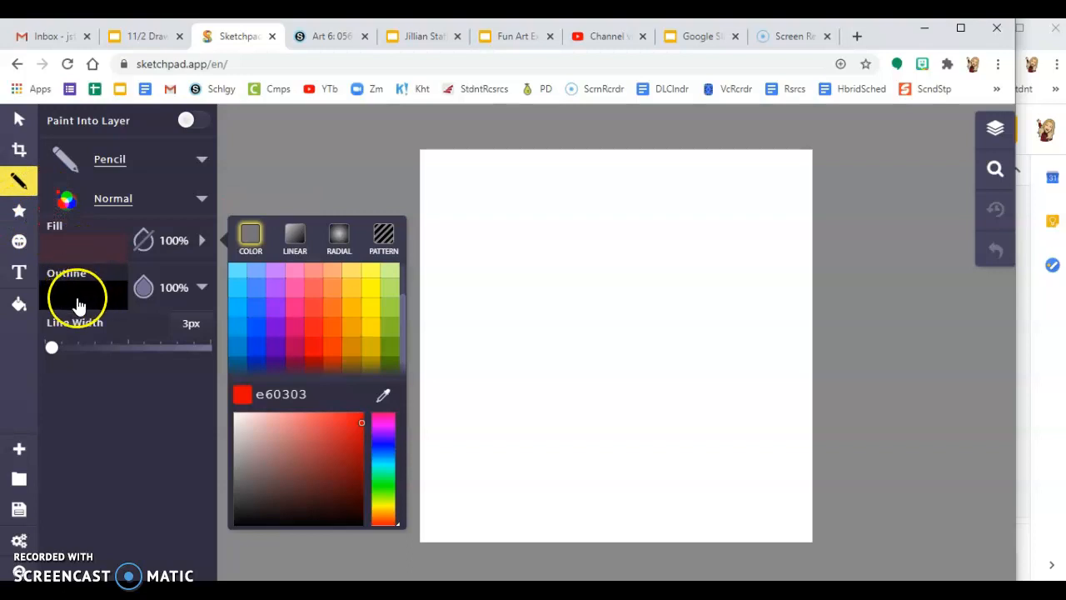
mouse_move(52, 348)
left_mouse_down()
mouse_move(105, 345)
mouse_move(55, 345)
mouse_move(36, 319)
mouse_move(50, 318)
left_mouse_up()
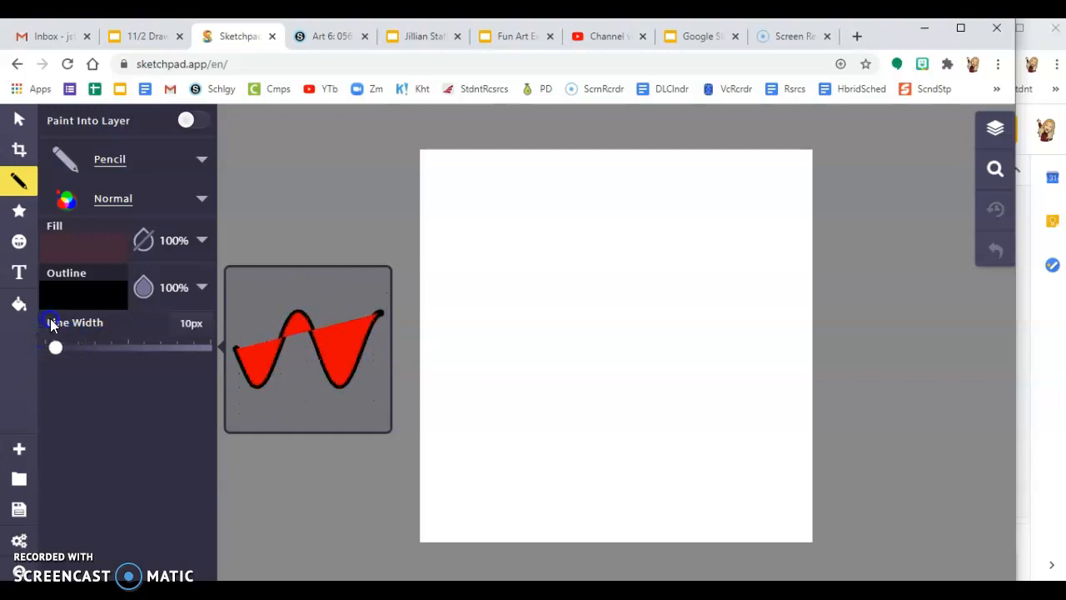
Step: Remove the stray test dot at the canvas edge and reselect the Pencil
left_click(422, 478)
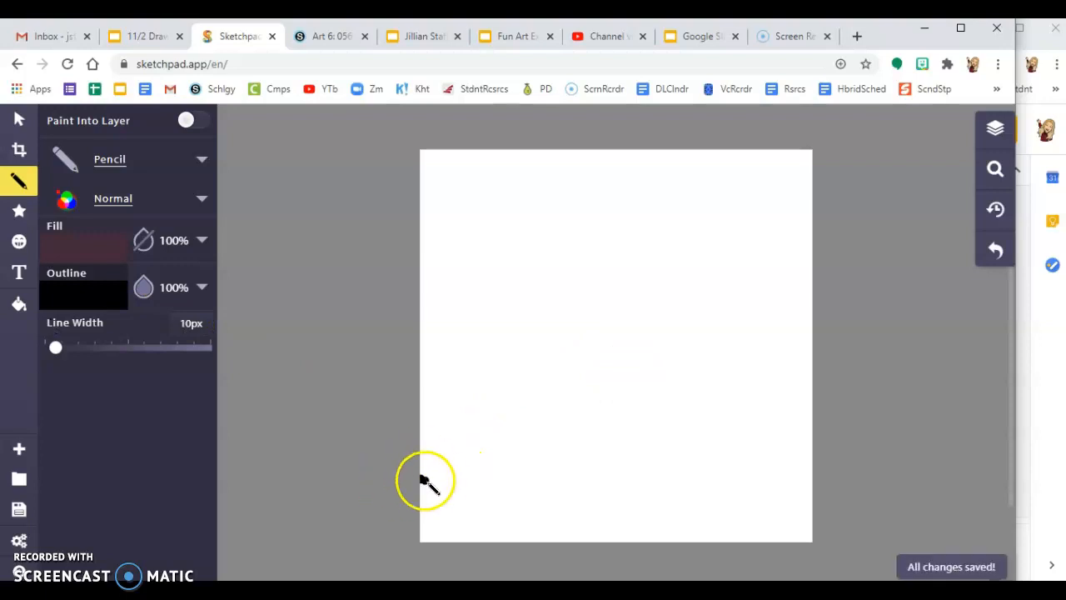
left_click(18, 121)
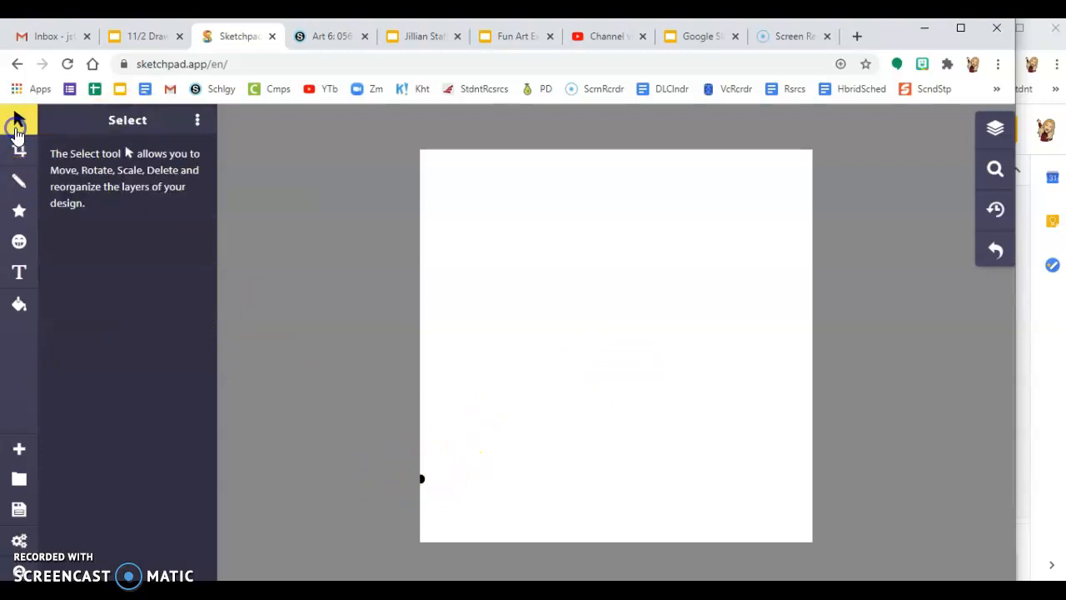
left_click(422, 480)
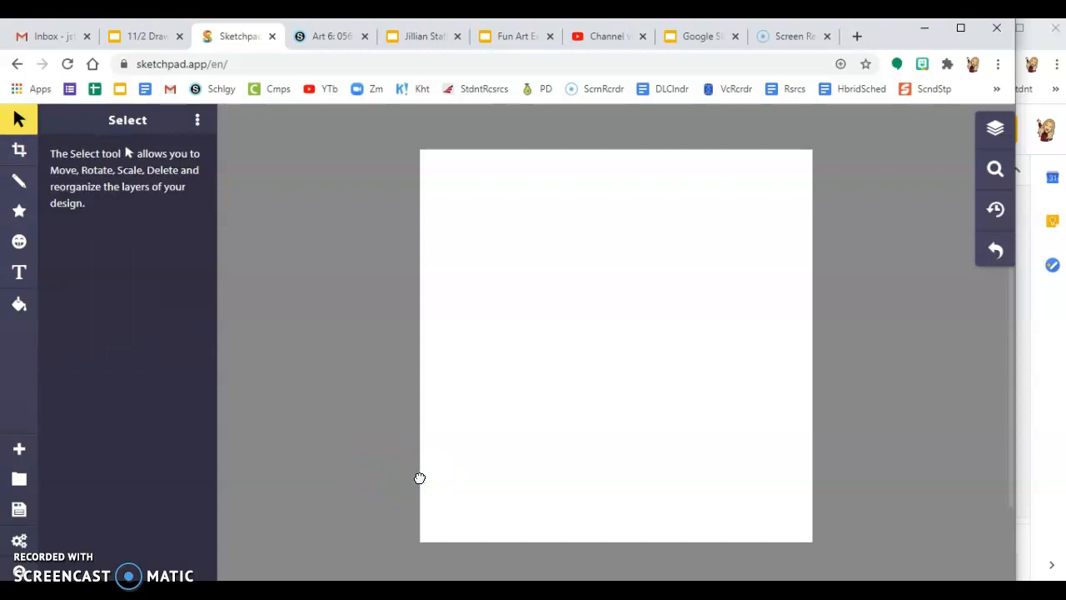
left_click(19, 180)
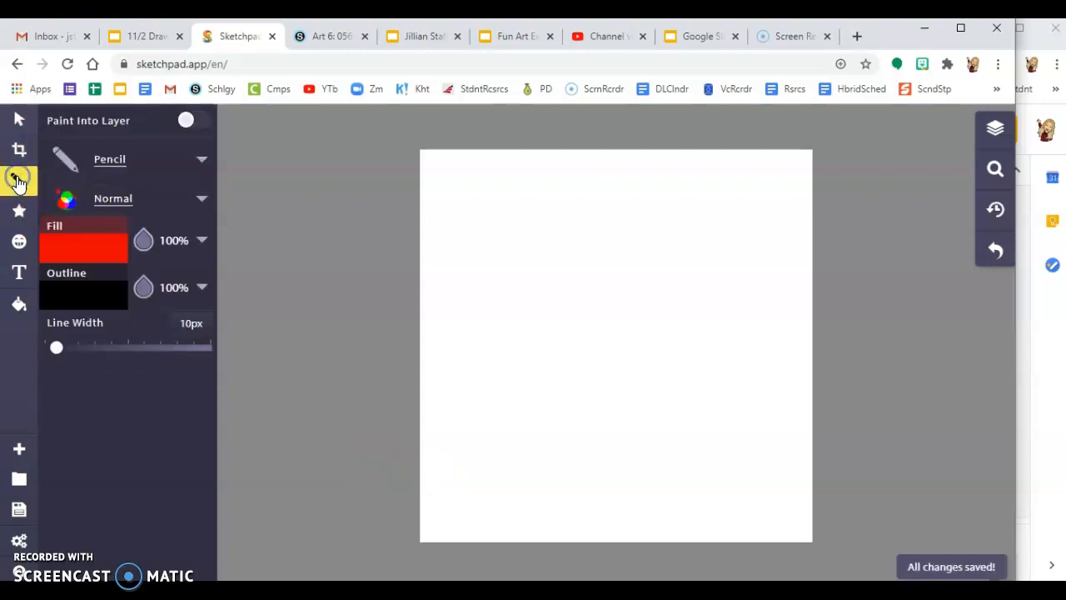
Step: Draw the red heart in the canvas centre, set fill to 0% opacity, and add curly legs
left_click(612, 302)
mouse_move(584, 259)
left_mouse_down()
mouse_move(519, 249)
mouse_move(507, 259)
mouse_move(491, 318)
mouse_move(503, 343)
mouse_move(617, 431)
mouse_move(682, 393)
mouse_move(735, 317)
mouse_move(716, 269)
mouse_move(642, 254)
mouse_move(605, 287)
left_mouse_up()
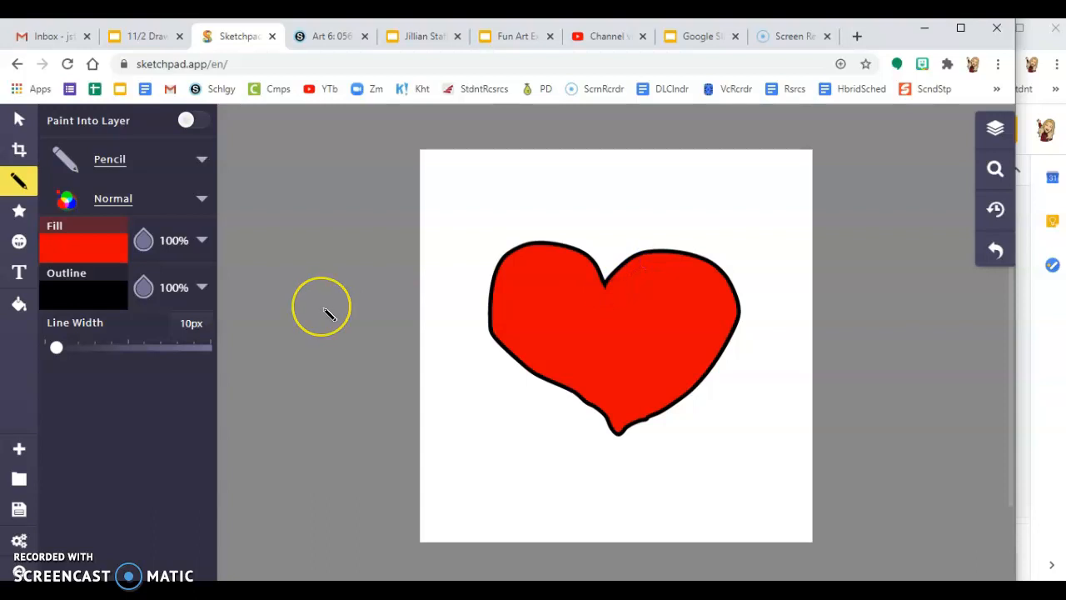
left_click(71, 258)
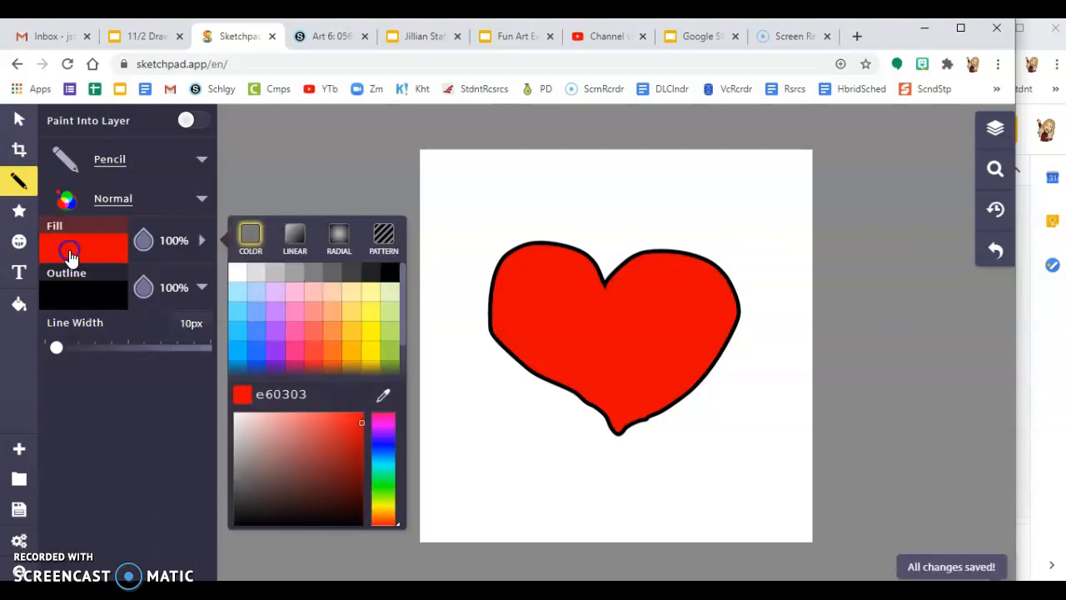
left_click(143, 240)
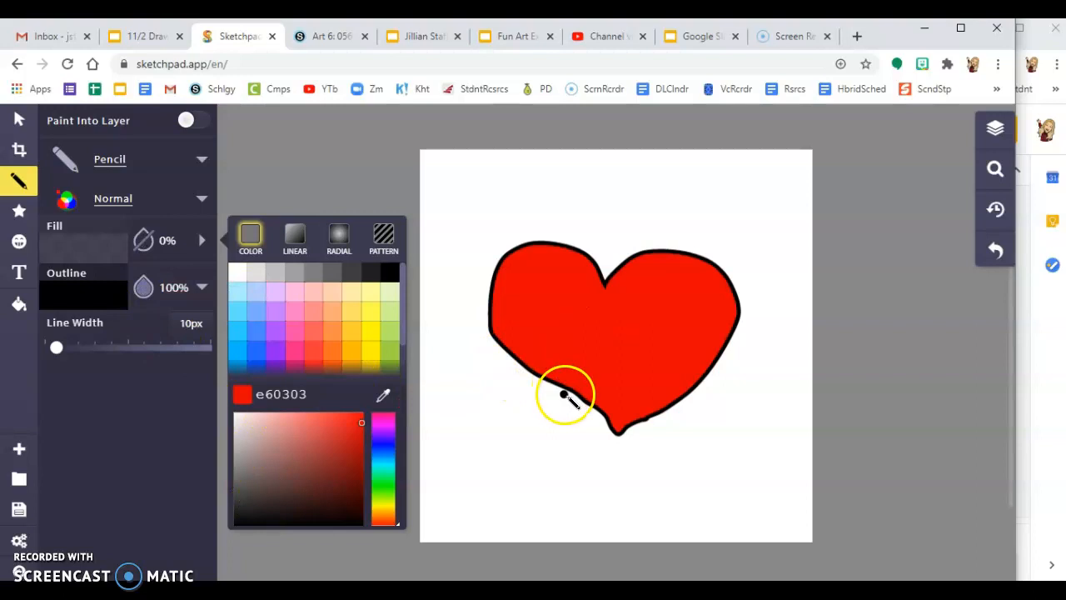
mouse_move(571, 393)
left_mouse_down()
mouse_move(529, 455)
mouse_move(509, 437)
mouse_move(528, 457)
left_mouse_up()
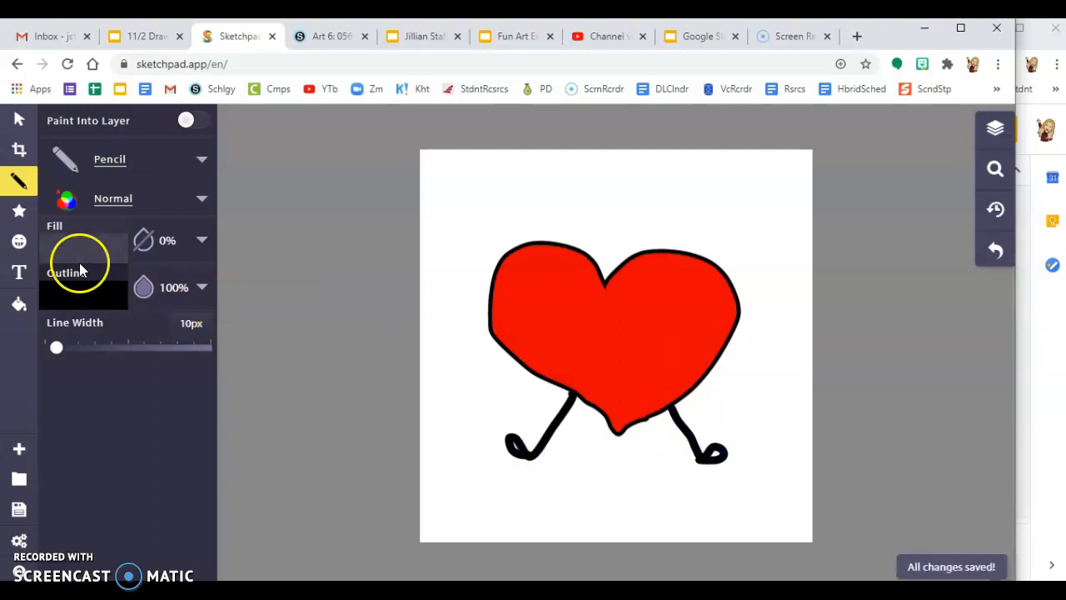
left_click(192, 160)
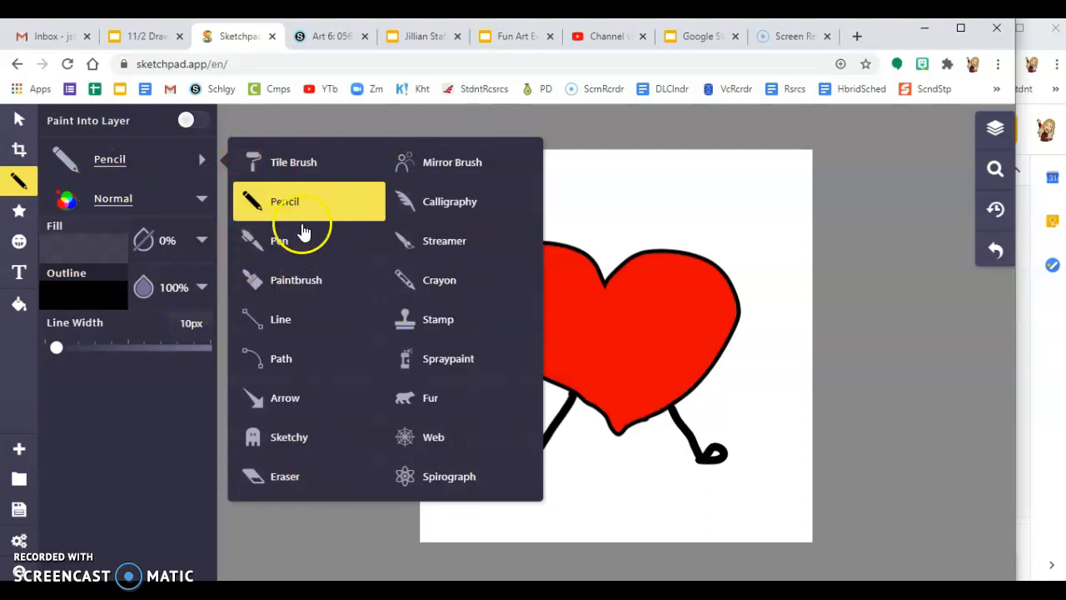
Step: With the Sketchy brush and white fill, scribble two eyes with pupils on the heart
left_click(309, 447)
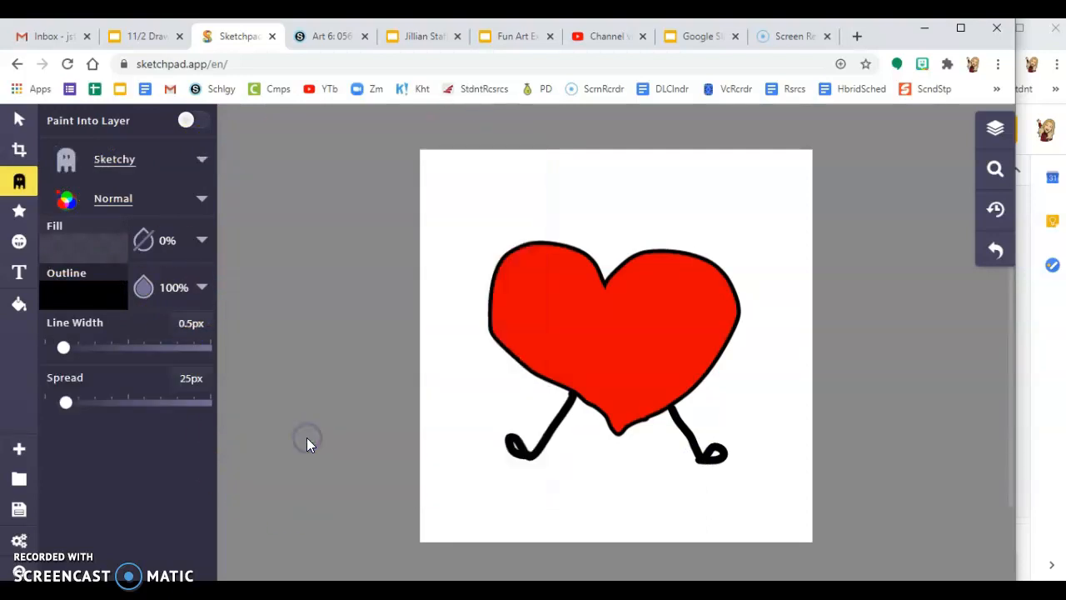
left_click(67, 250)
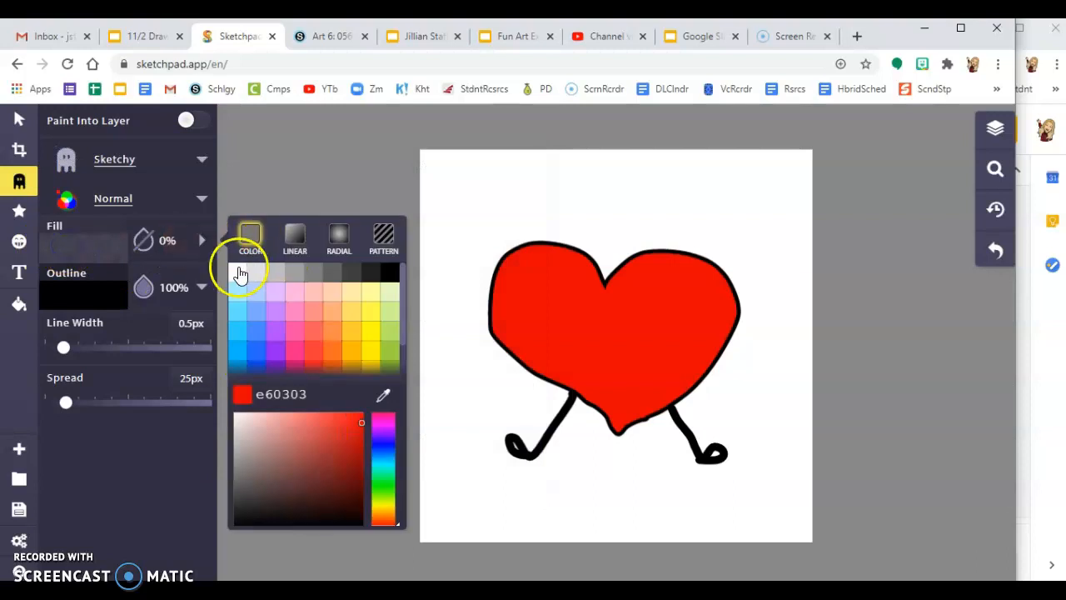
left_click(239, 272)
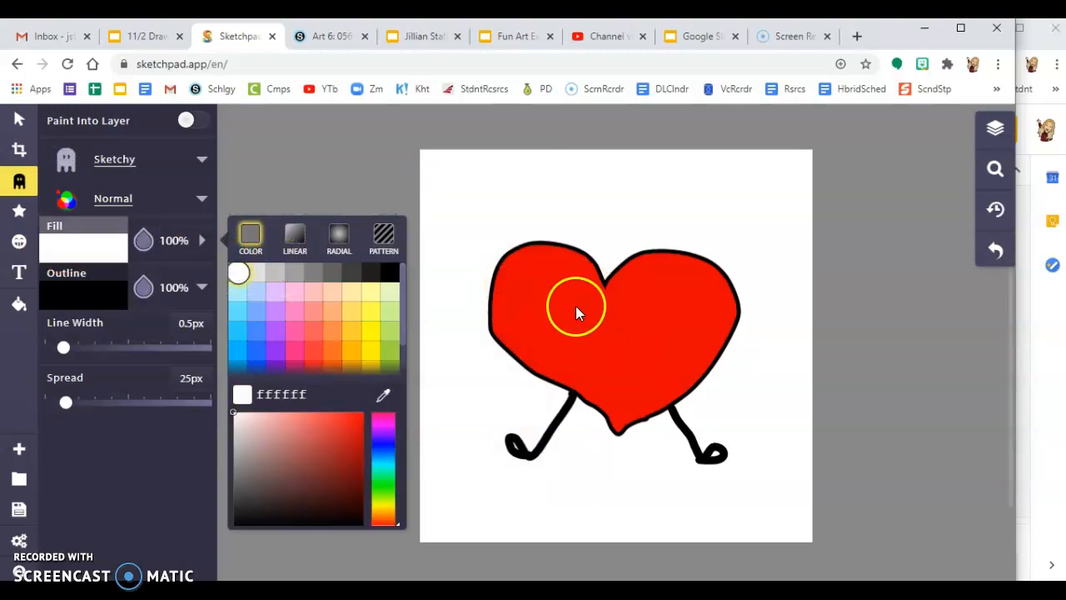
left_click(537, 319)
left_click_drag(573, 303, 608, 325)
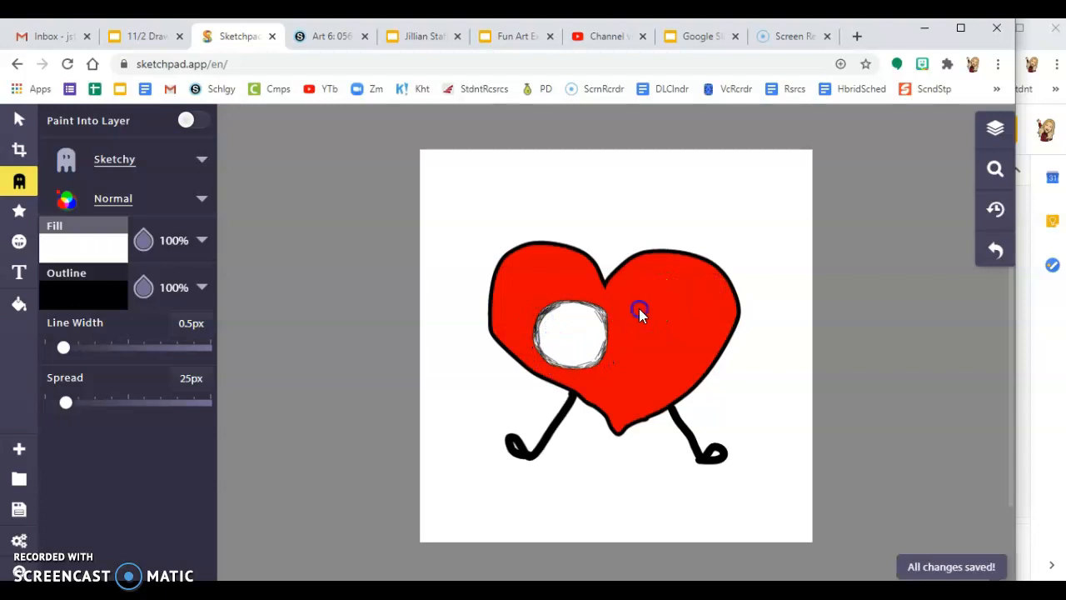
left_click_drag(632, 363, 636, 320)
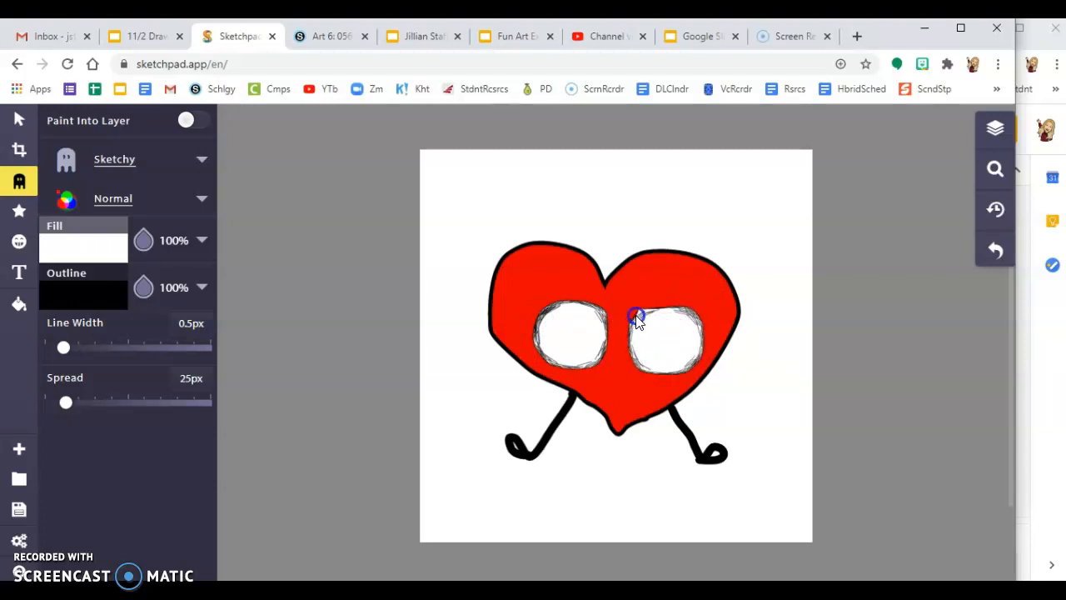
left_click(554, 352)
left_click_drag(526, 311, 584, 336)
left_click(663, 340)
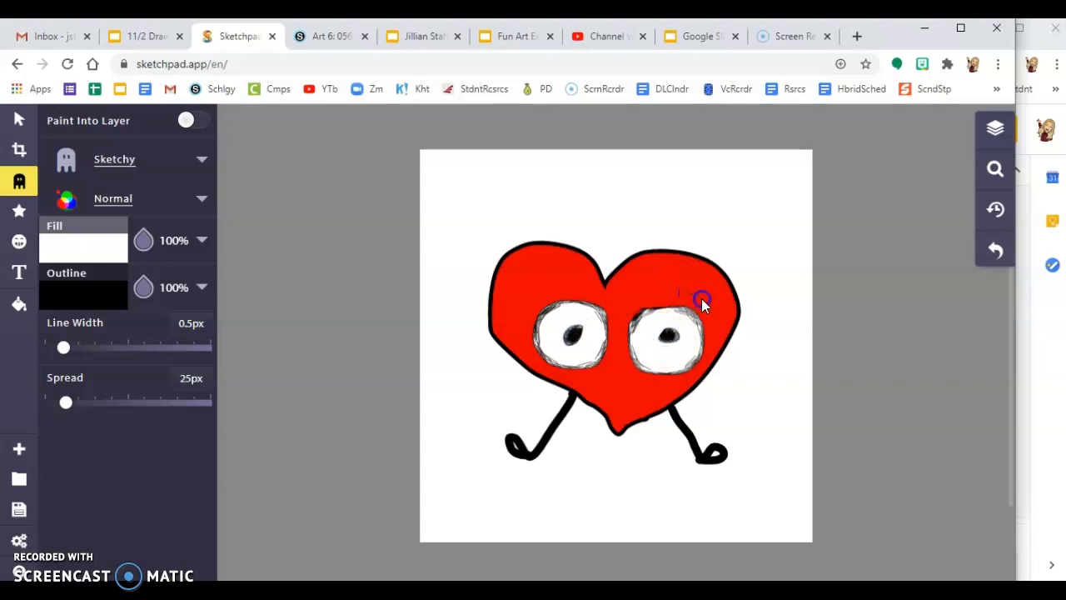
left_click_drag(525, 301, 557, 297)
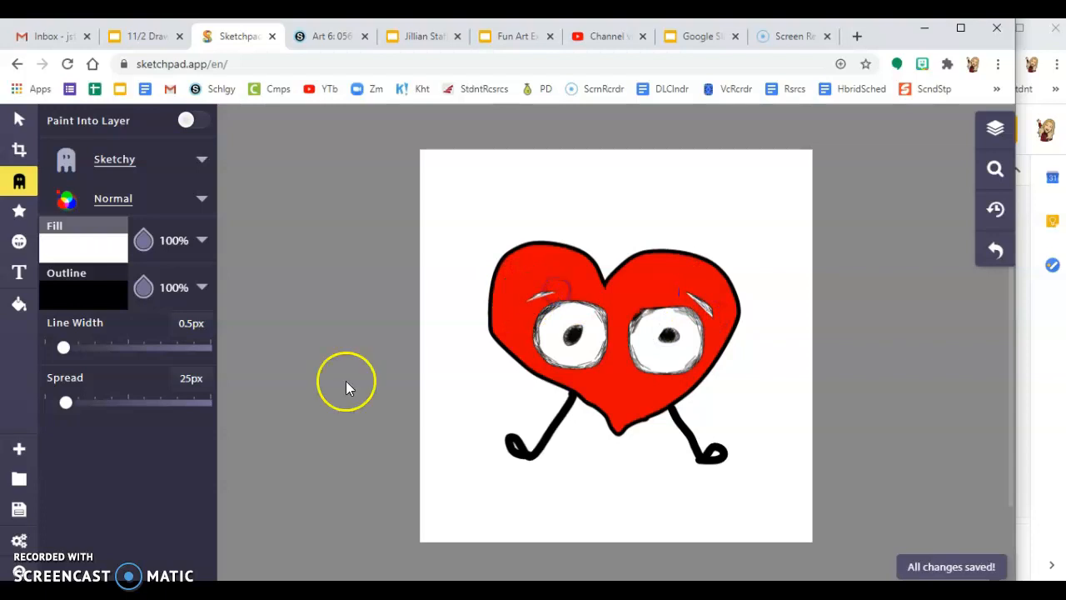
Step: Delete the two unwanted eyebrow strokes above the eyes
left_click(20, 123)
left_click(542, 301)
key("Delete")
left_click(705, 291)
left_click(698, 301)
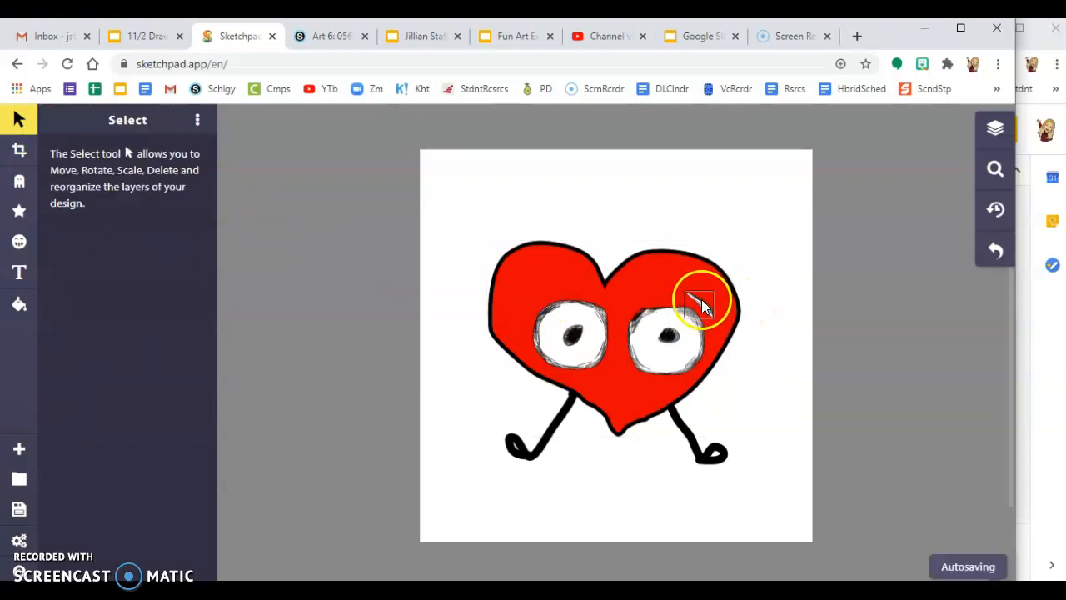
key("Delete")
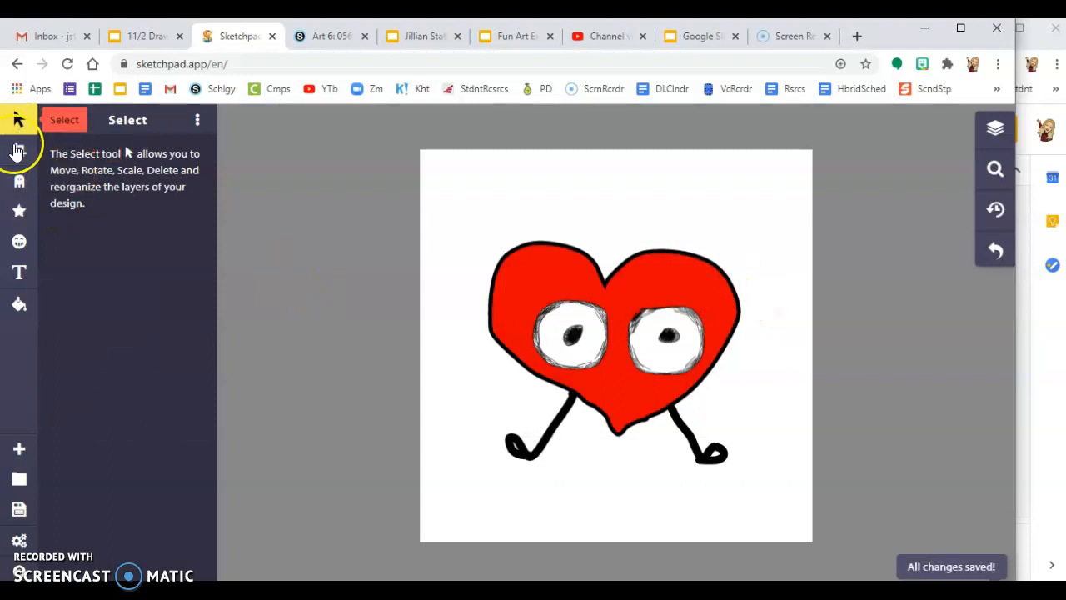
Step: Reselect the Sketchy brush with a fully transparent fill
left_click(18, 181)
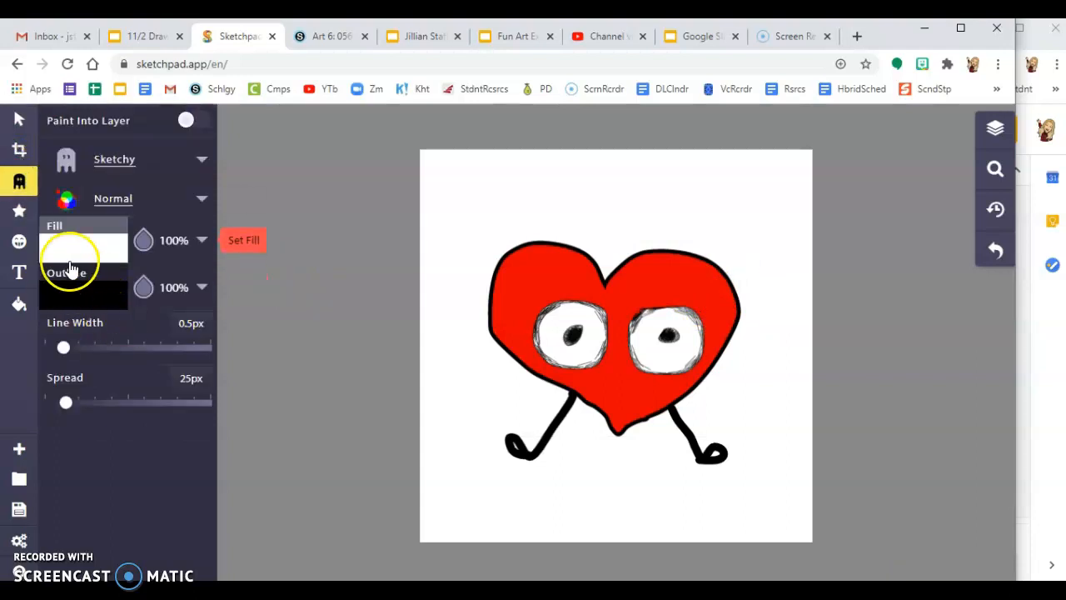
left_click(142, 241)
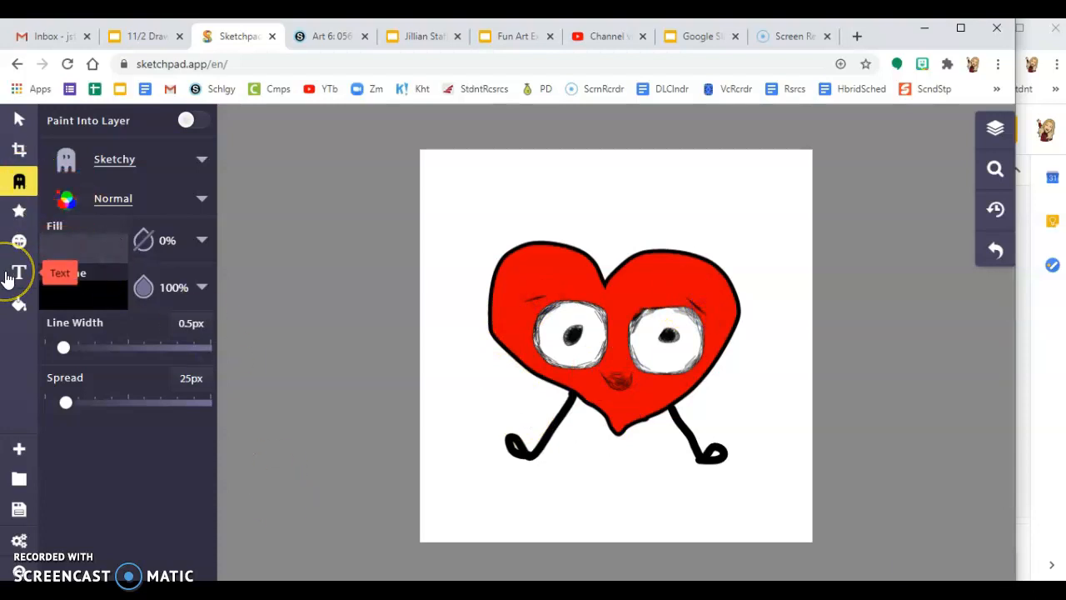
left_click(20, 212)
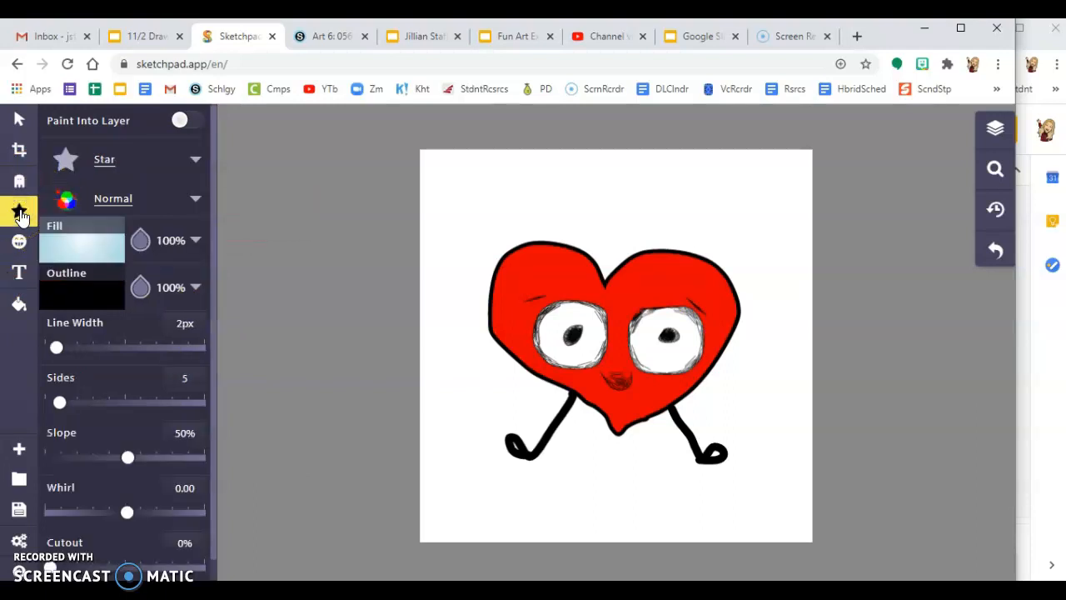
Step: Draw a Radial Burst with rainbow radial gradient fill from the heart's centre across the canvas
left_click(197, 159)
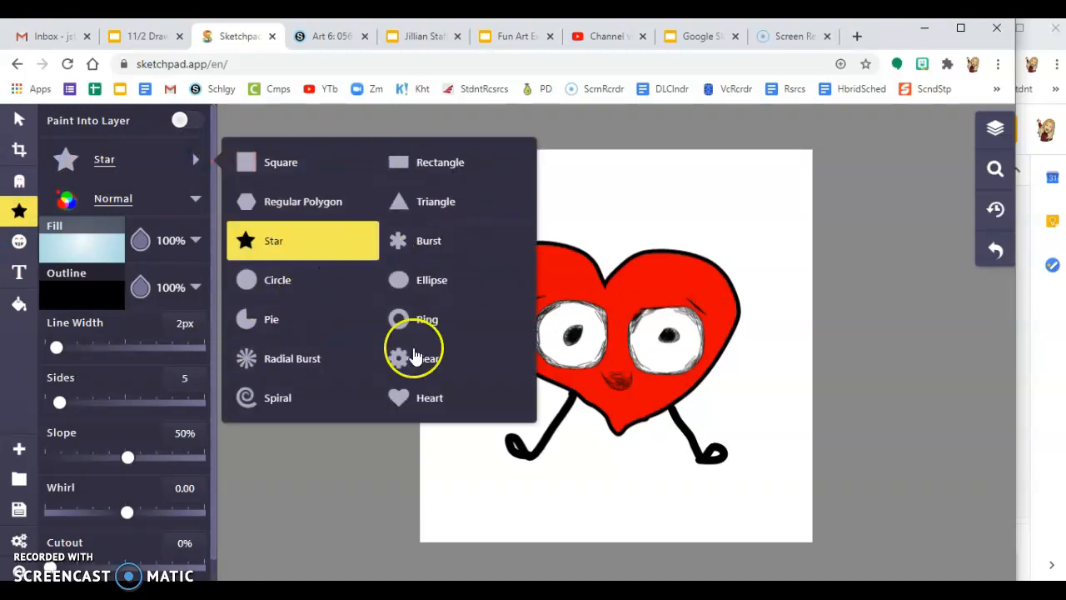
left_click(283, 361)
left_click(112, 267)
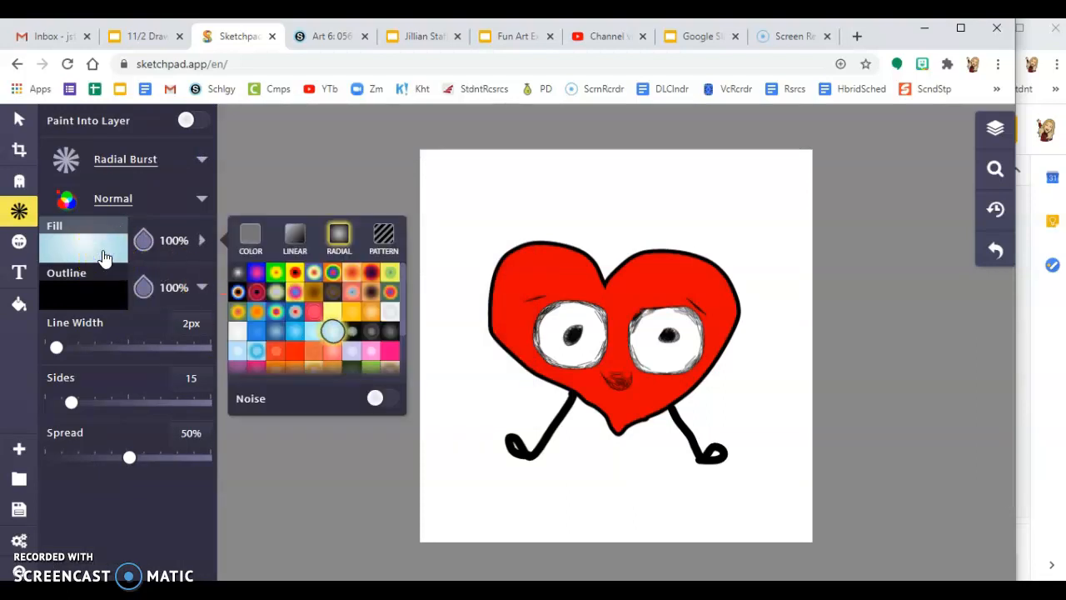
left_click(253, 239)
left_click(293, 237)
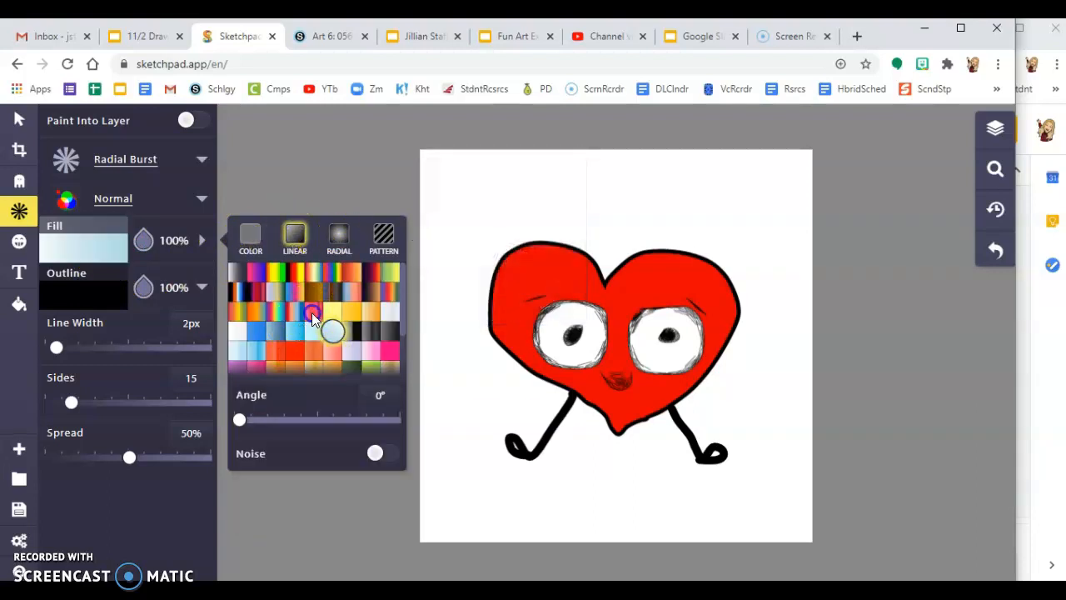
left_click(311, 312)
left_click(332, 232)
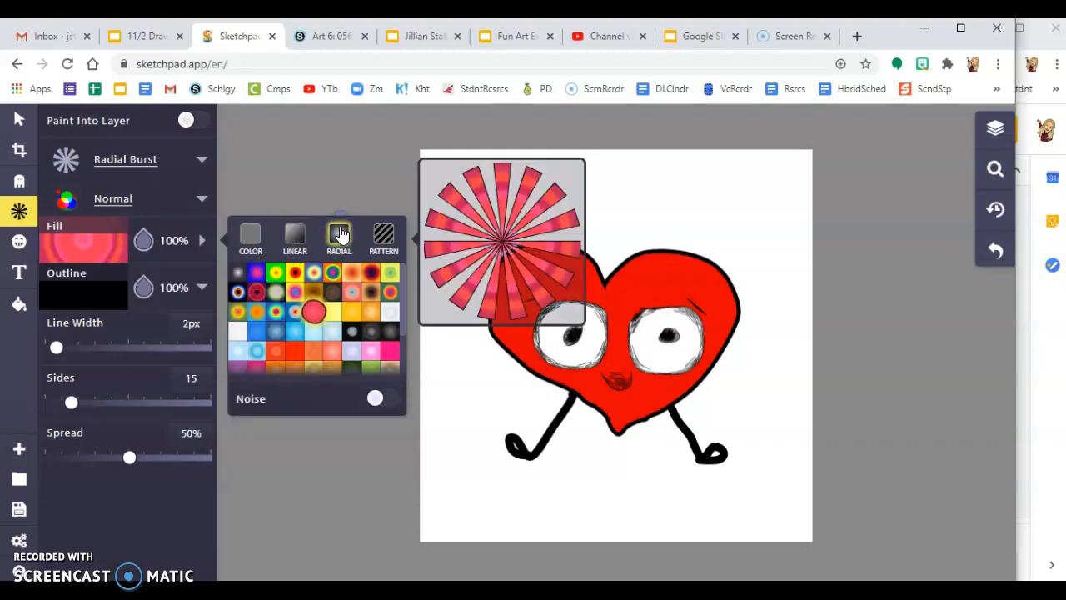
left_click(330, 294)
left_click(335, 285)
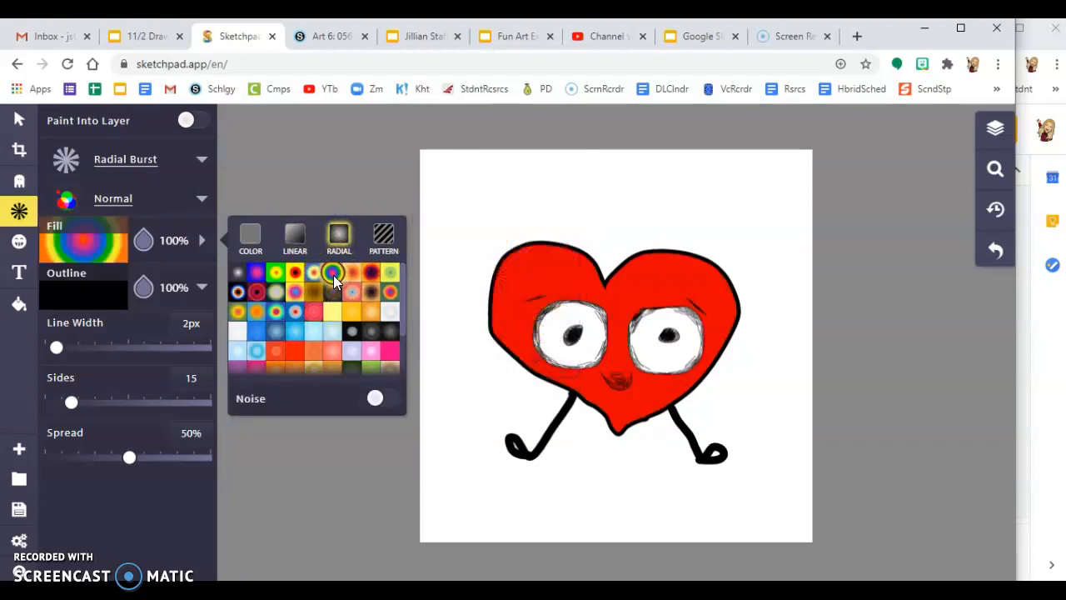
left_click(275, 312)
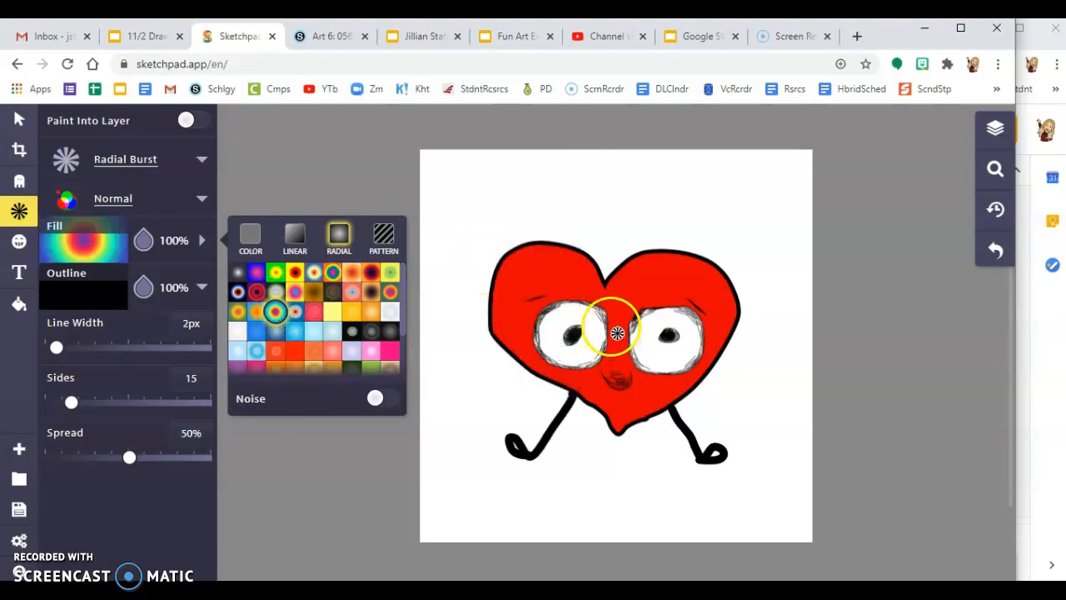
left_click_drag(621, 334, 933, 574)
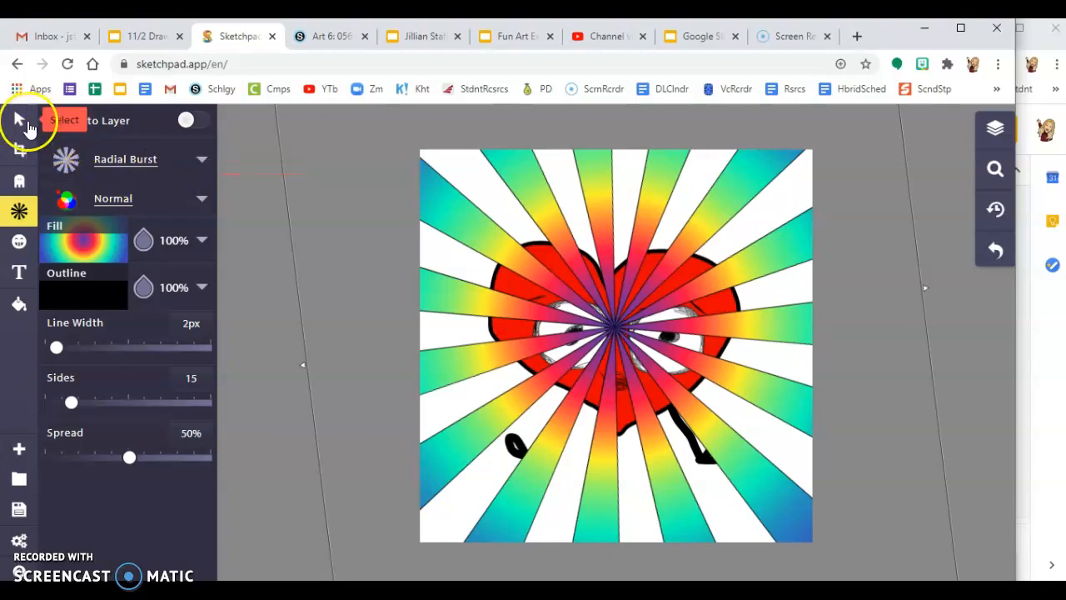
Step: Move the Radial Burst layer down to just above Background in the Layers panel
left_click(14, 122)
left_click(694, 233)
mouse_move(693, 232)
left_mouse_down()
mouse_move(724, 248)
mouse_move(661, 252)
mouse_move(697, 228)
mouse_move(695, 242)
left_mouse_up()
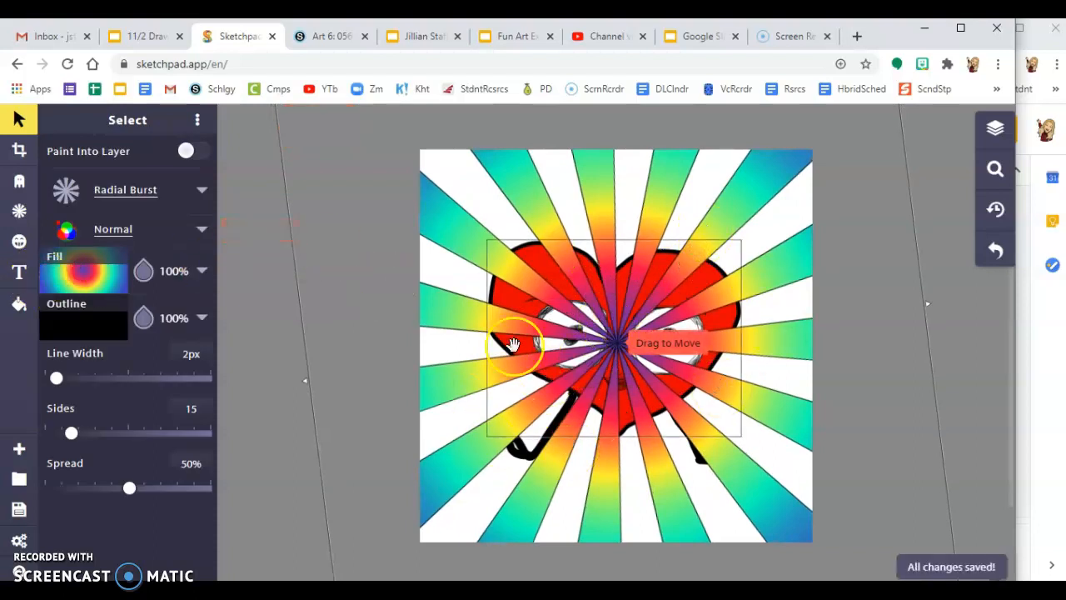
left_click(992, 132)
left_click_drag(842, 161, 854, 394)
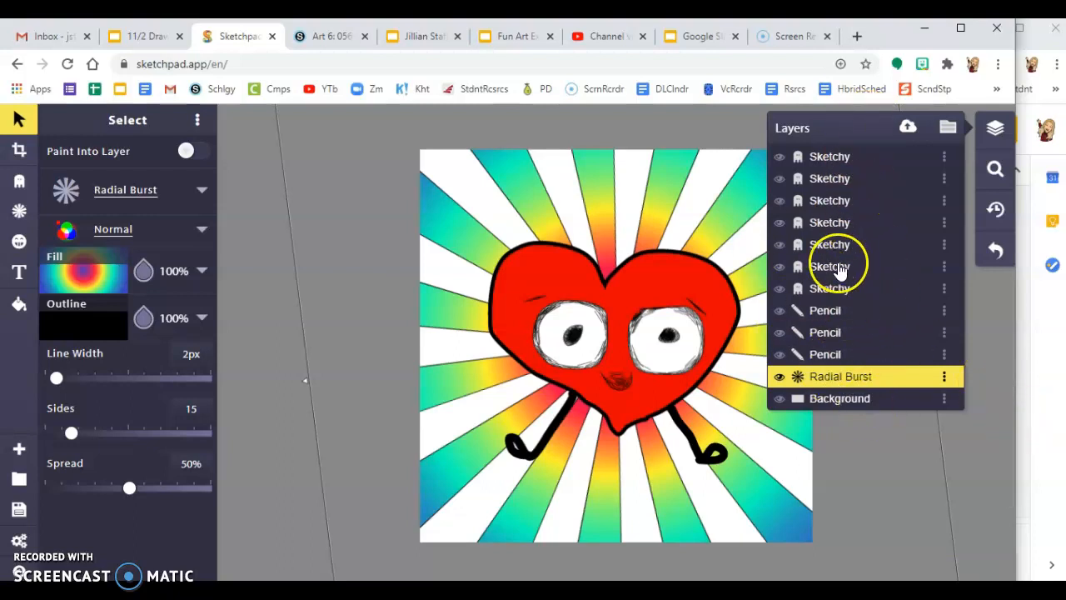
left_click(261, 337)
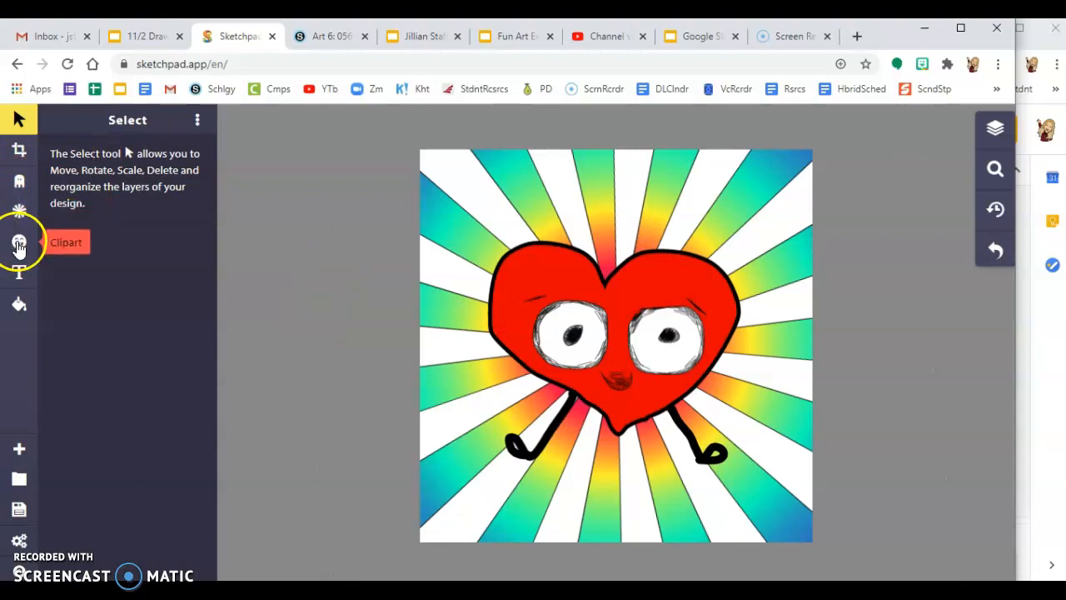
Step: Open the Clipart library and search it for "cat"
left_click(18, 244)
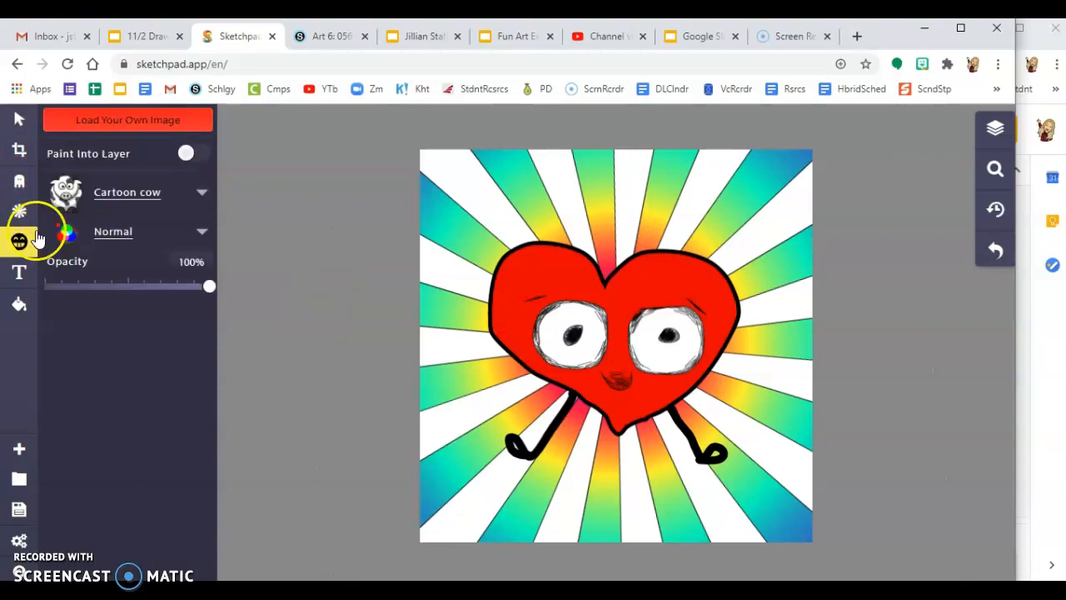
left_click(202, 194)
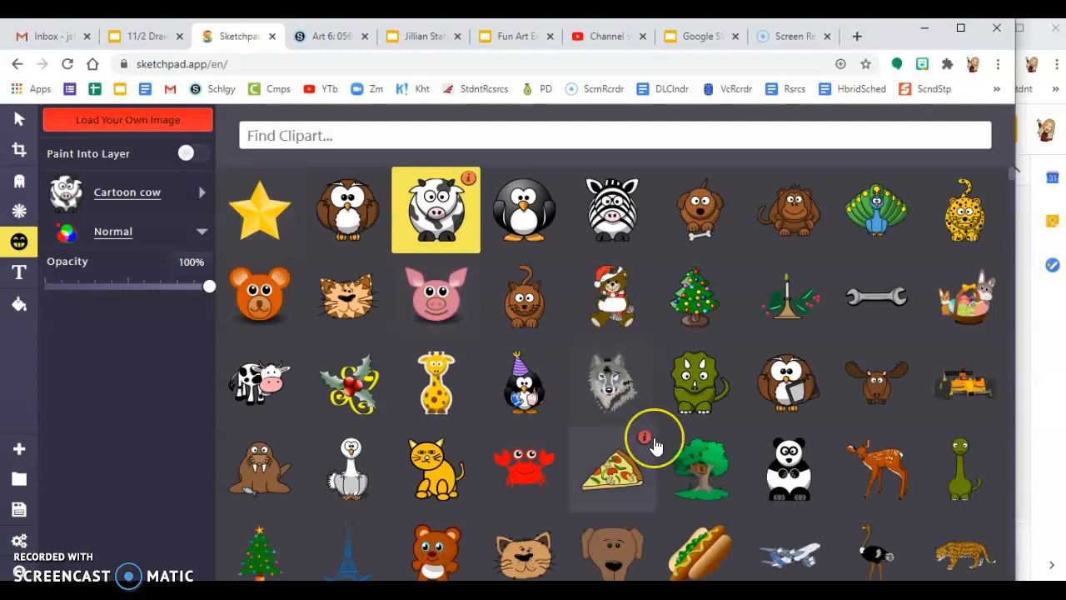
scroll(655, 444, "down", 10)
scroll(655, 445, "down", 5)
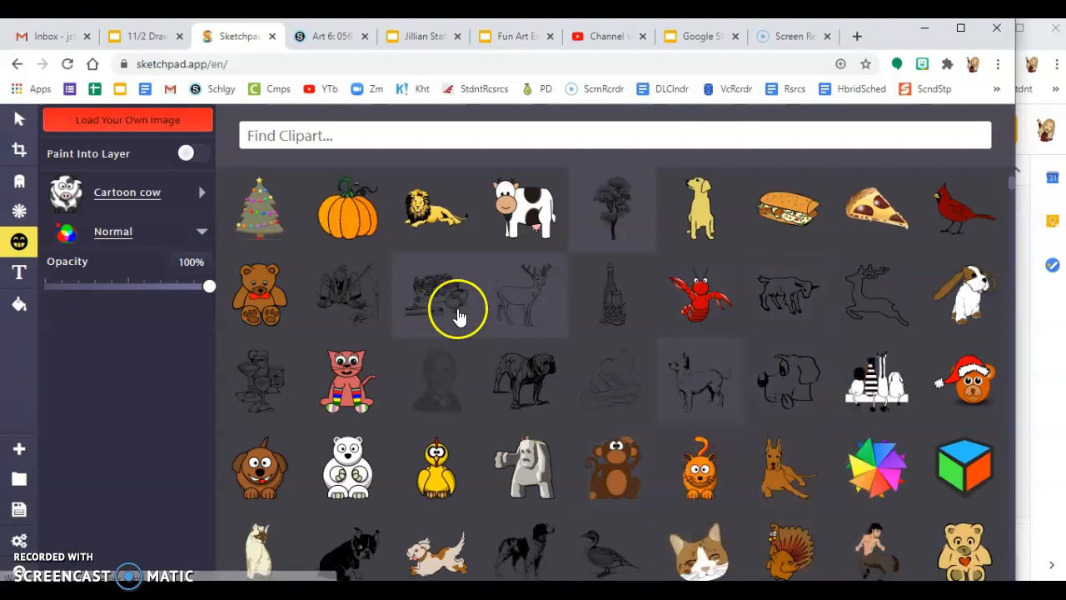
left_click(375, 137)
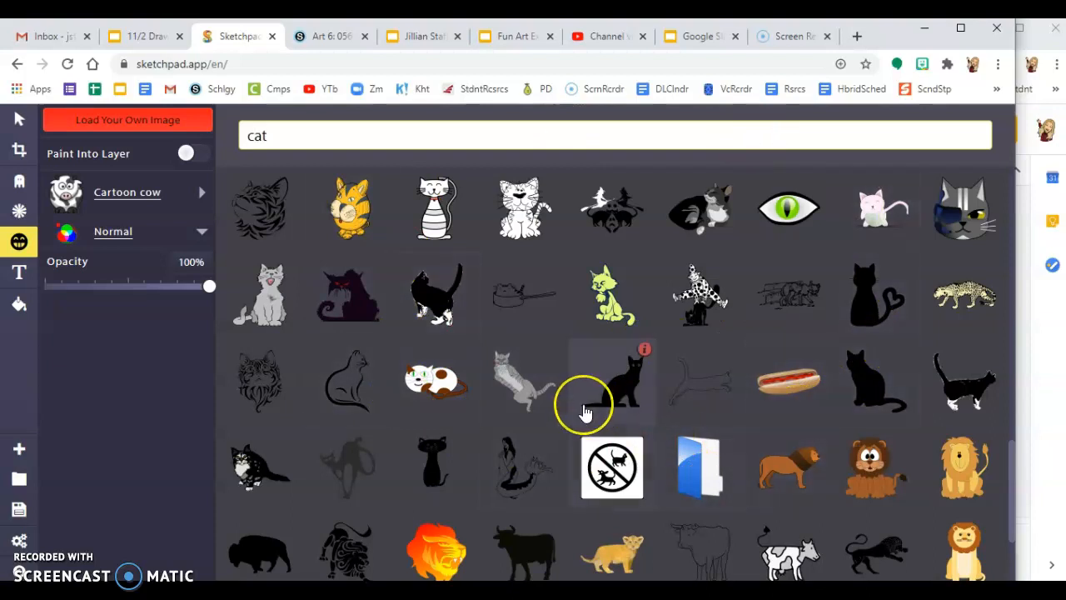
scroll(585, 413, "down", 2)
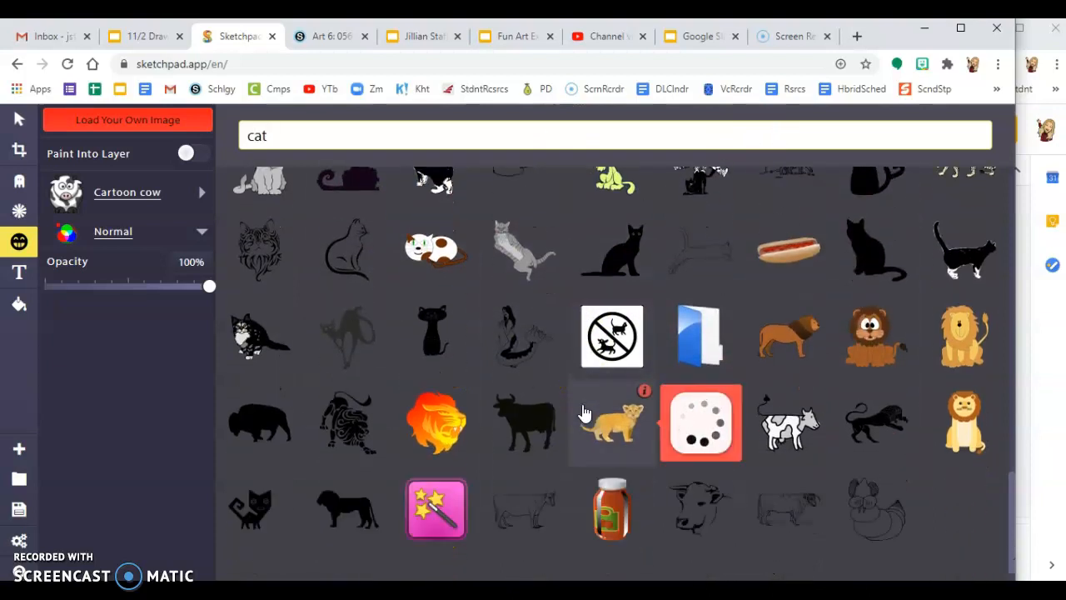
scroll(584, 412, "down", 1)
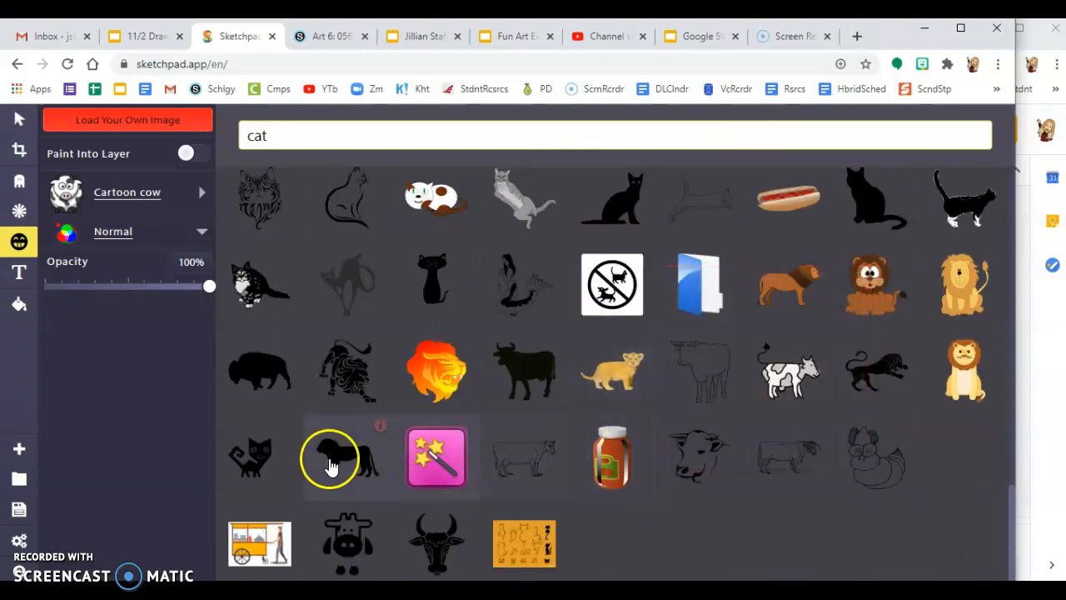
Step: Place the black Puma cat clipart, shrink it, and move it to the heart's top-right
left_click(254, 462)
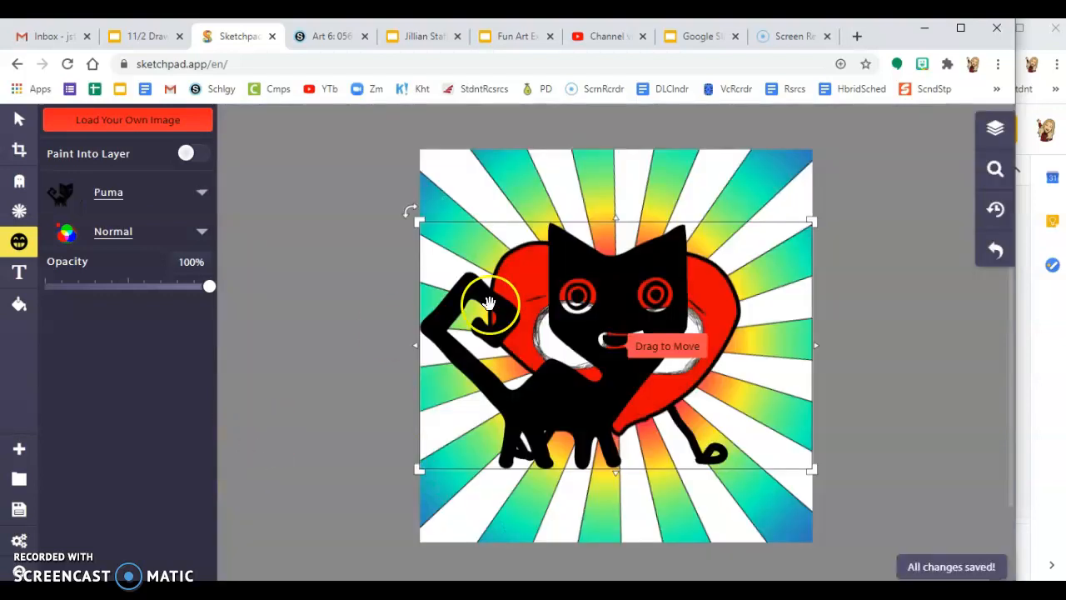
left_click_drag(624, 283, 702, 303)
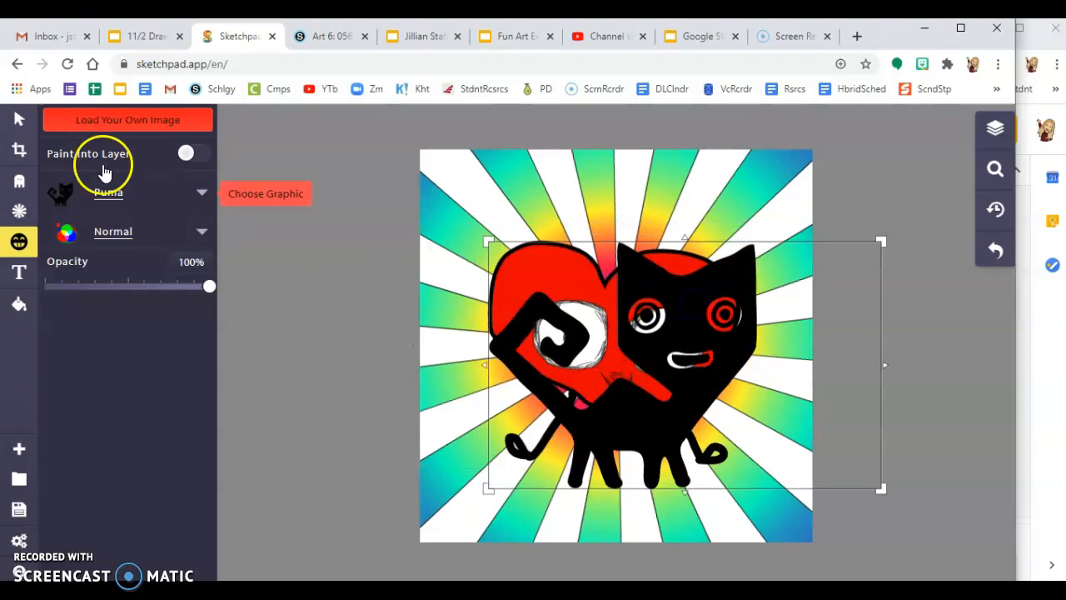
left_click(23, 117)
left_click(558, 278)
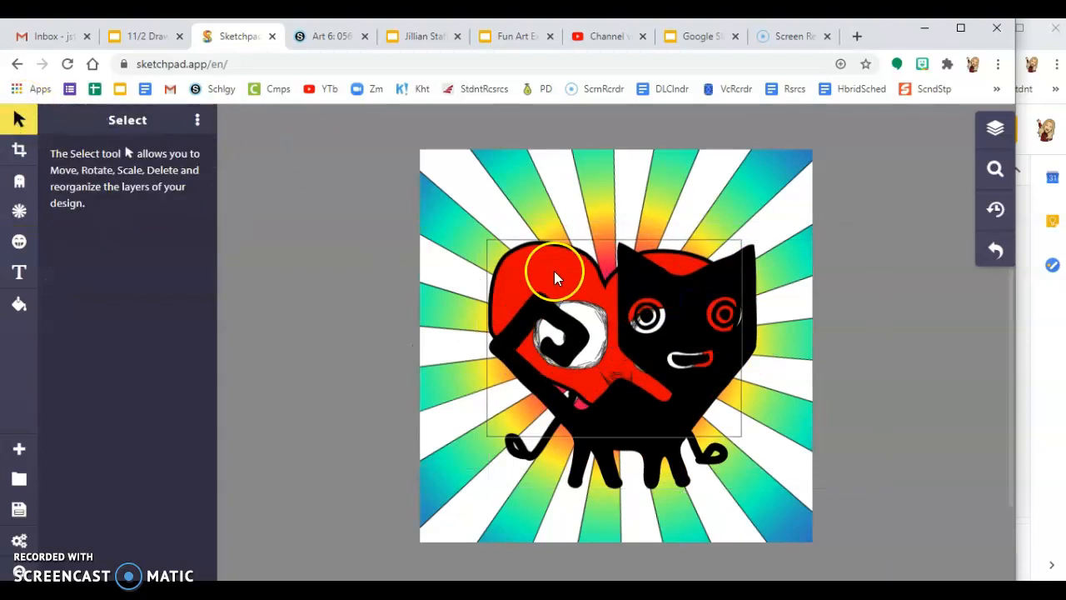
left_click(681, 295)
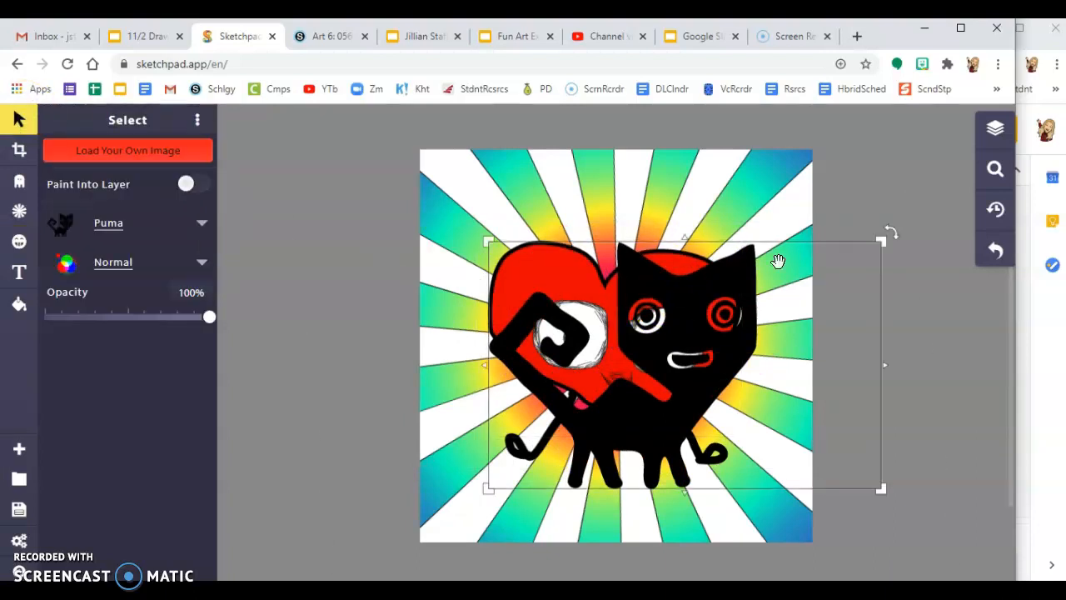
left_click_drag(883, 243, 619, 419)
left_click_drag(546, 474, 674, 241)
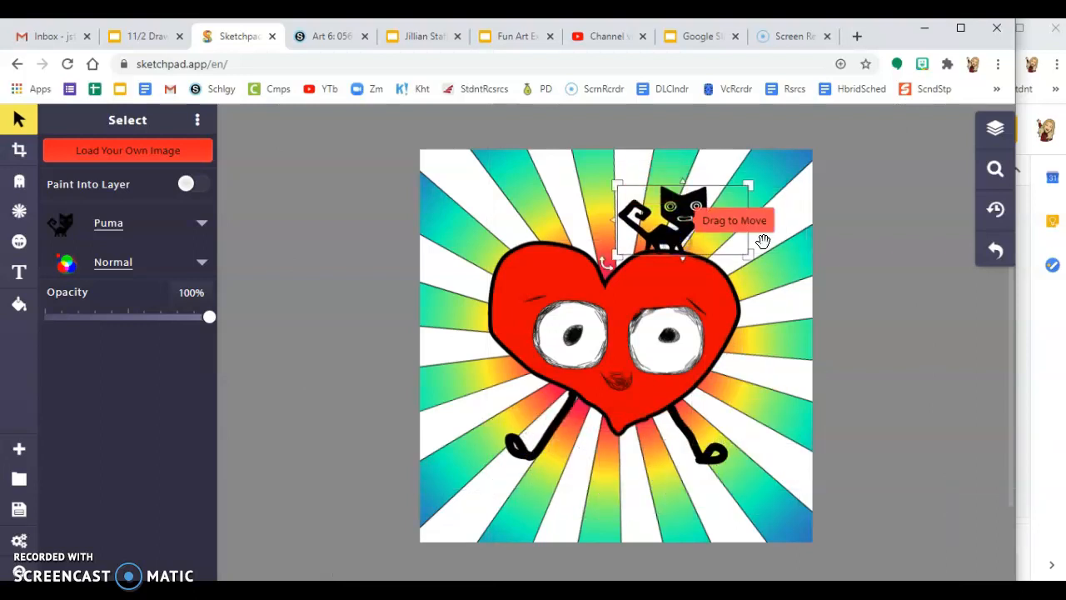
Step: Copy and paste the cat, tilt the copy to 291°, and move it to the heart's top-left
left_click(686, 204)
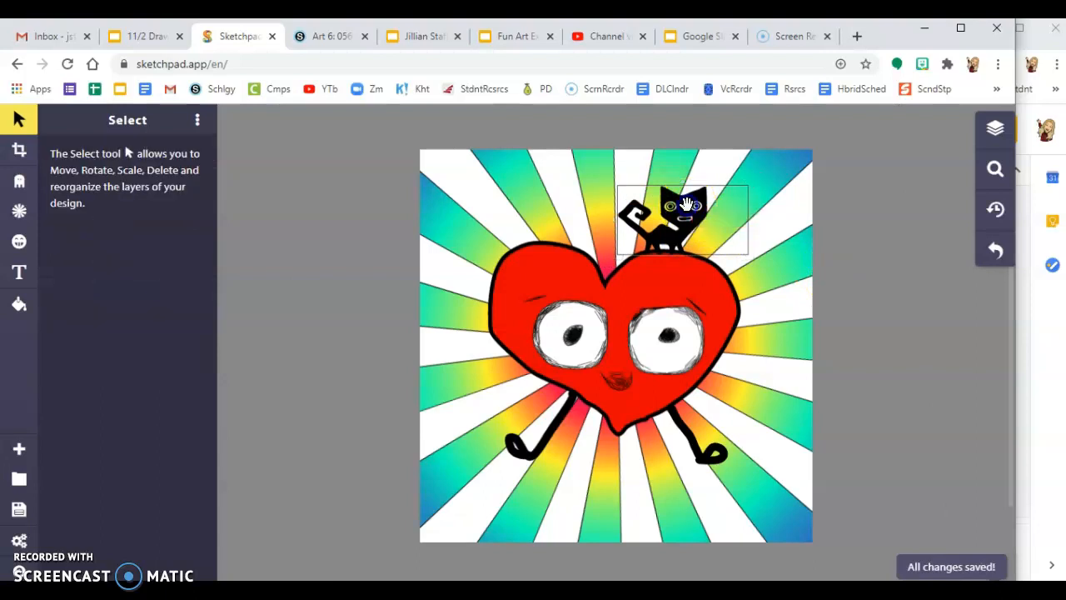
right_click(686, 204)
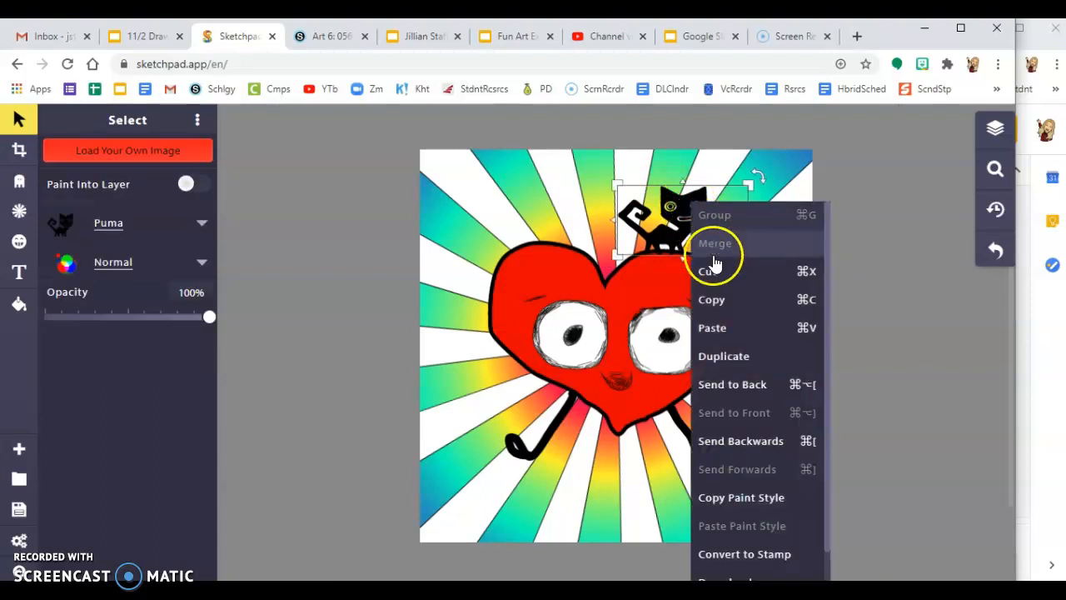
left_click(721, 313)
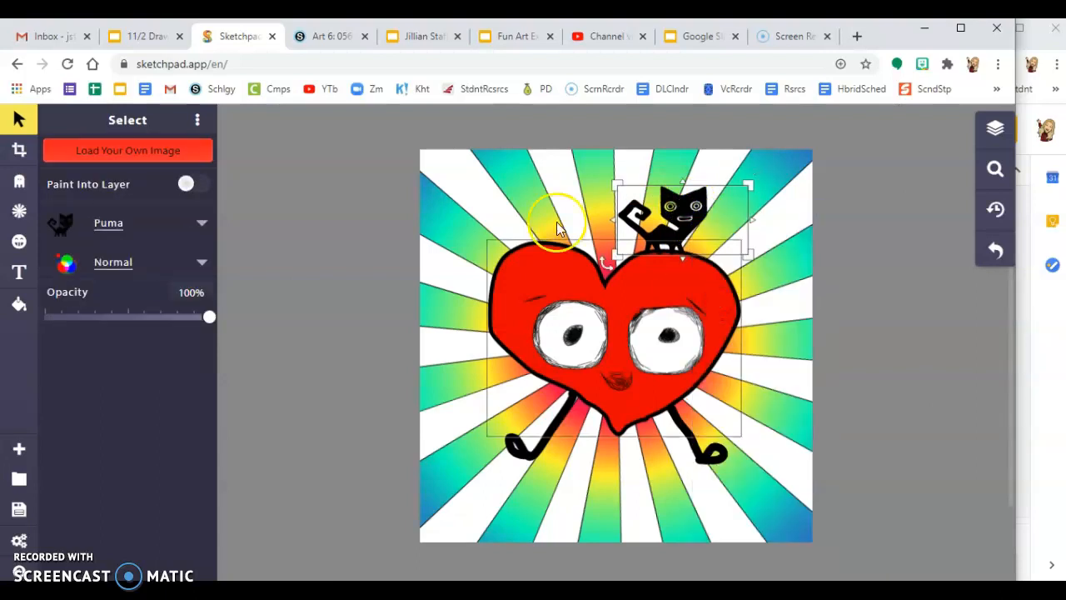
right_click(513, 187)
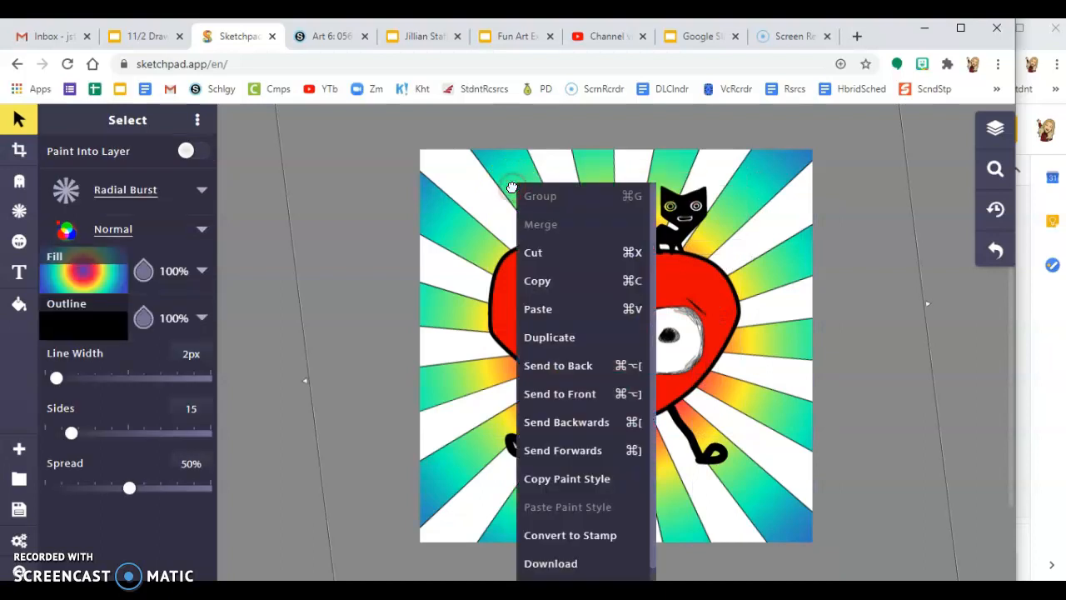
left_click(537, 305)
left_click_drag(673, 238, 540, 477)
left_click_drag(488, 502, 503, 528)
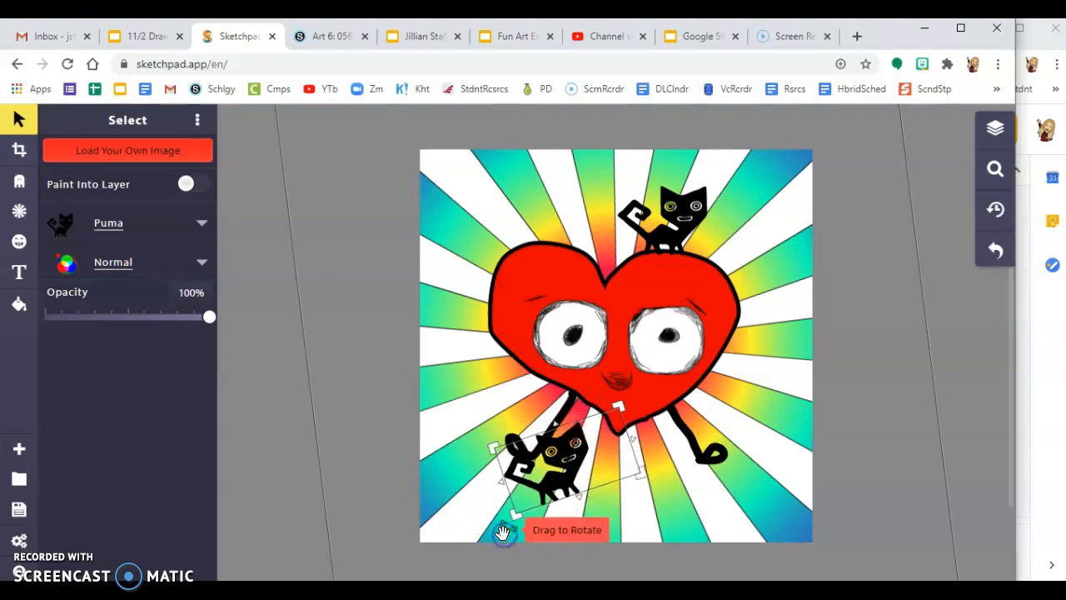
left_click_drag(541, 467, 522, 195)
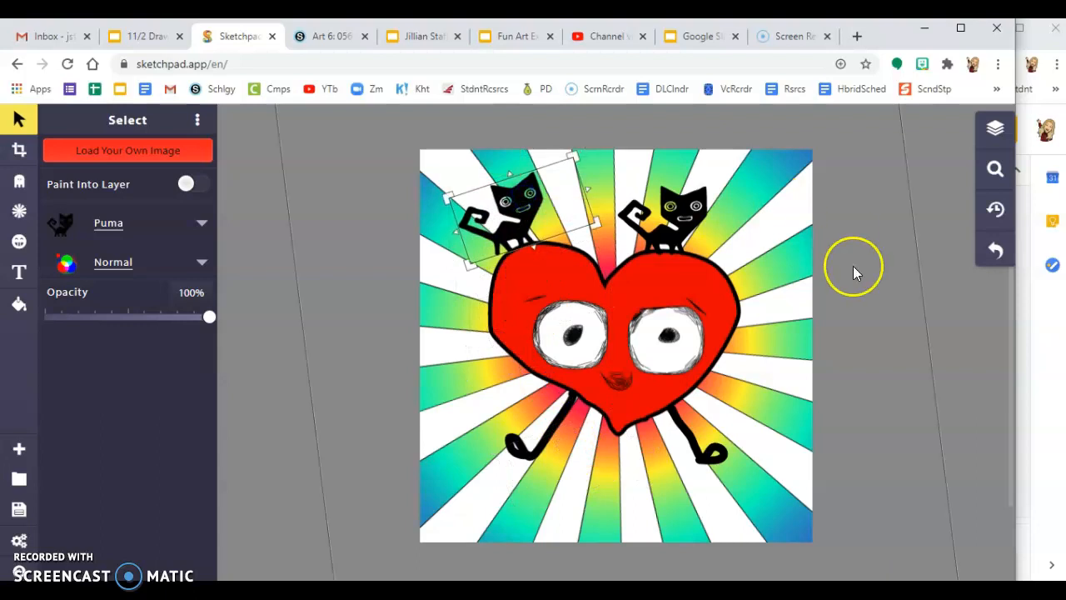
Step: Select the Text tool and change its font from Chewy to Shadows Into
left_click(20, 183)
left_click(20, 210)
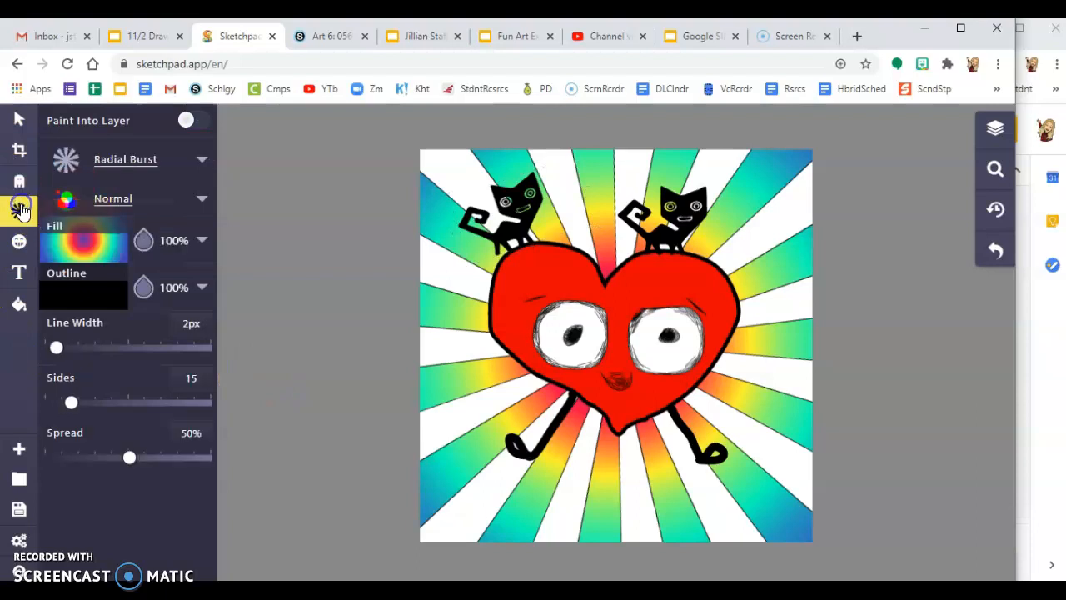
left_click(19, 242)
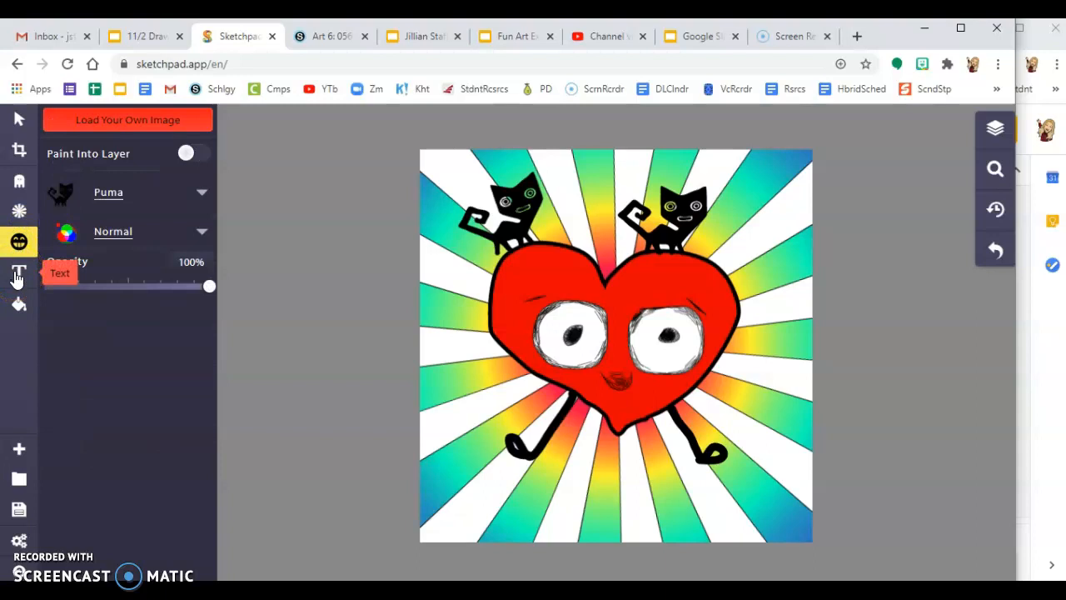
left_click(17, 274)
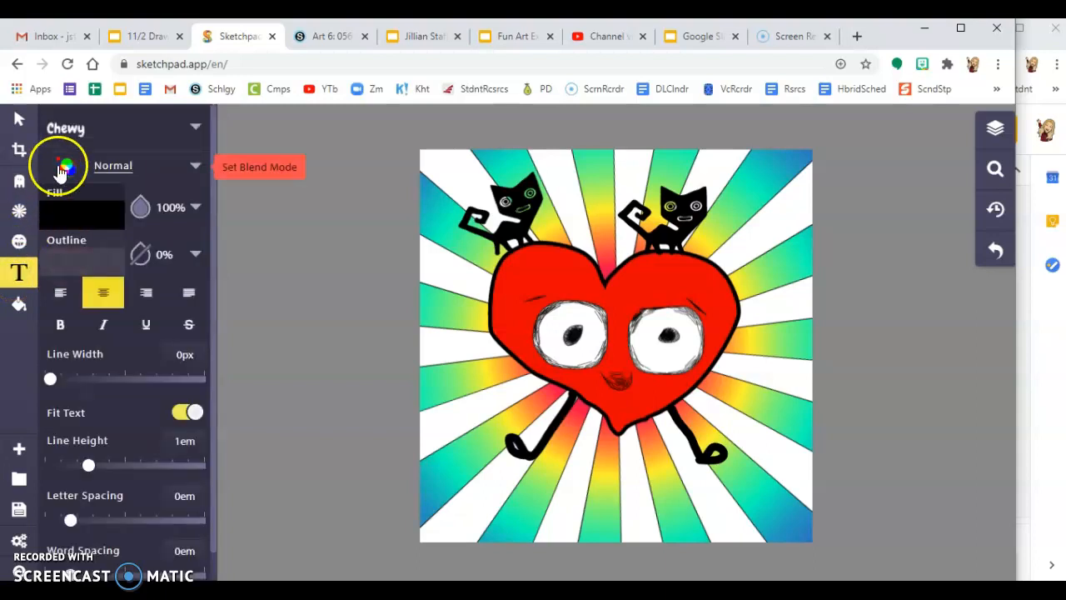
left_click(194, 128)
left_click(752, 485)
scroll(752, 485, "down", 5)
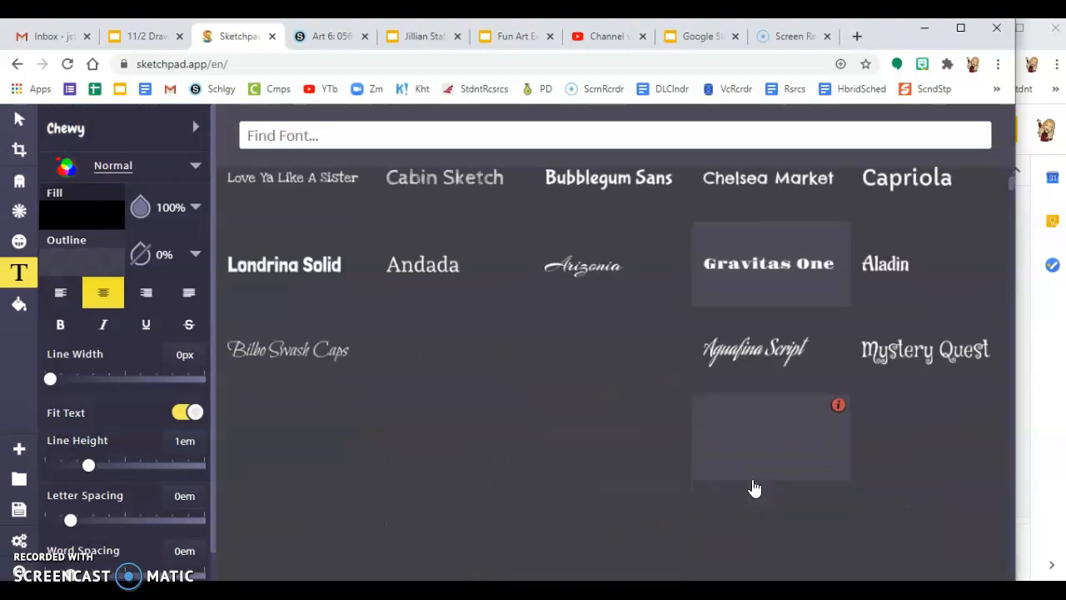
scroll(753, 488, "down", 7)
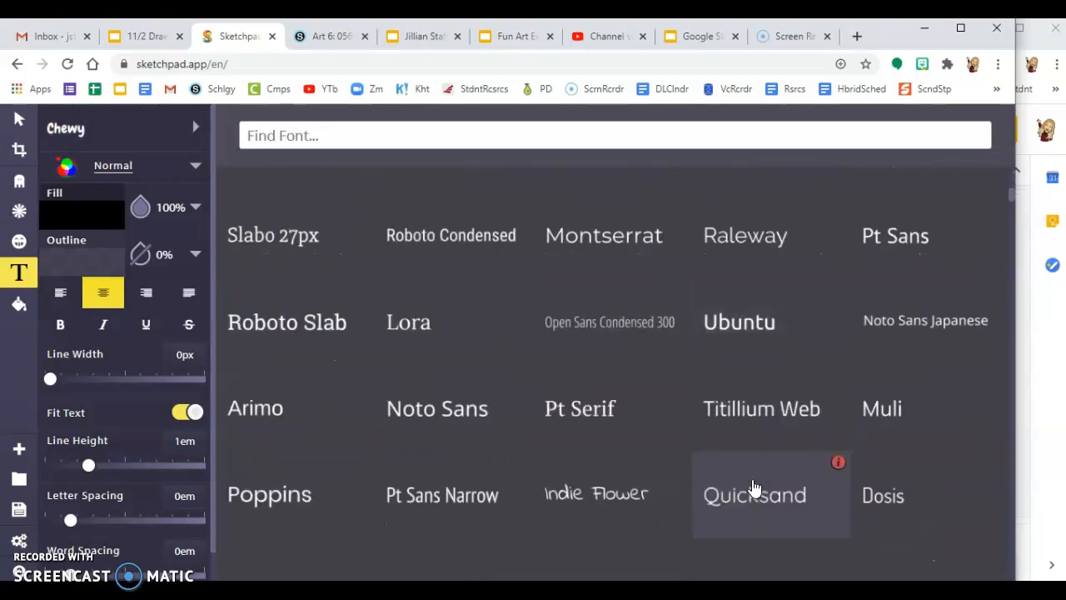
scroll(753, 487, "down", 3)
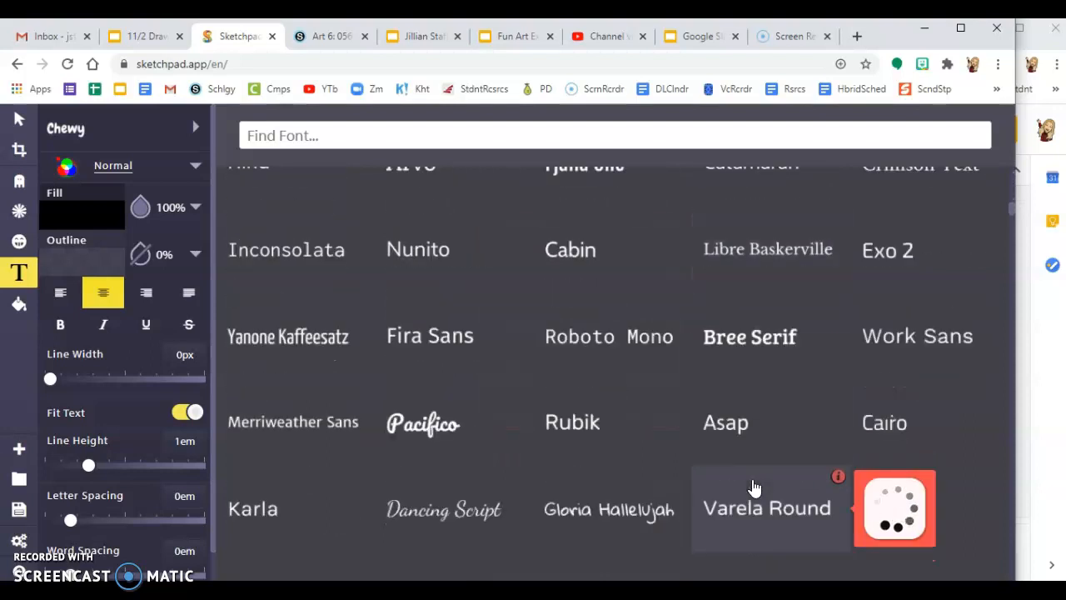
scroll(754, 487, "down", 2)
scroll(754, 488, "down", 1)
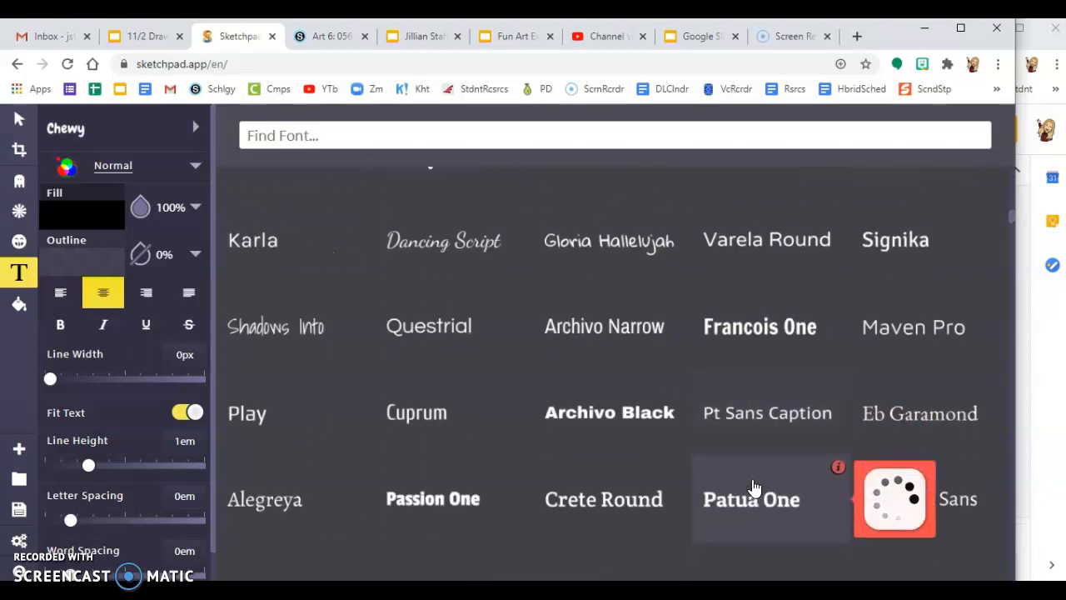
left_click(279, 332)
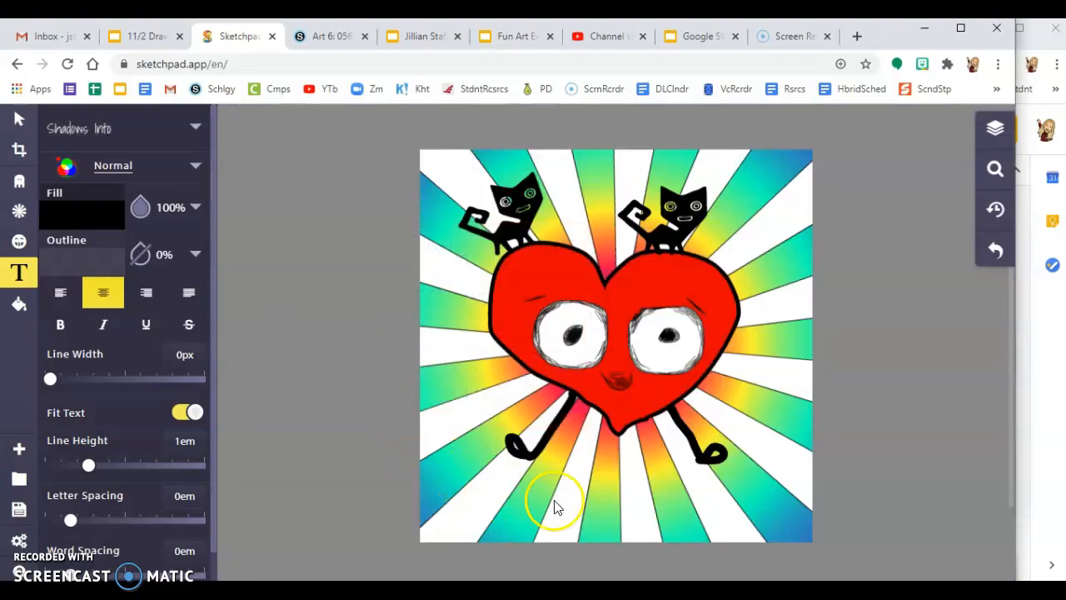
Step: Add a text box below the heart and replace its sample text with 'Heart World'
left_click(520, 501)
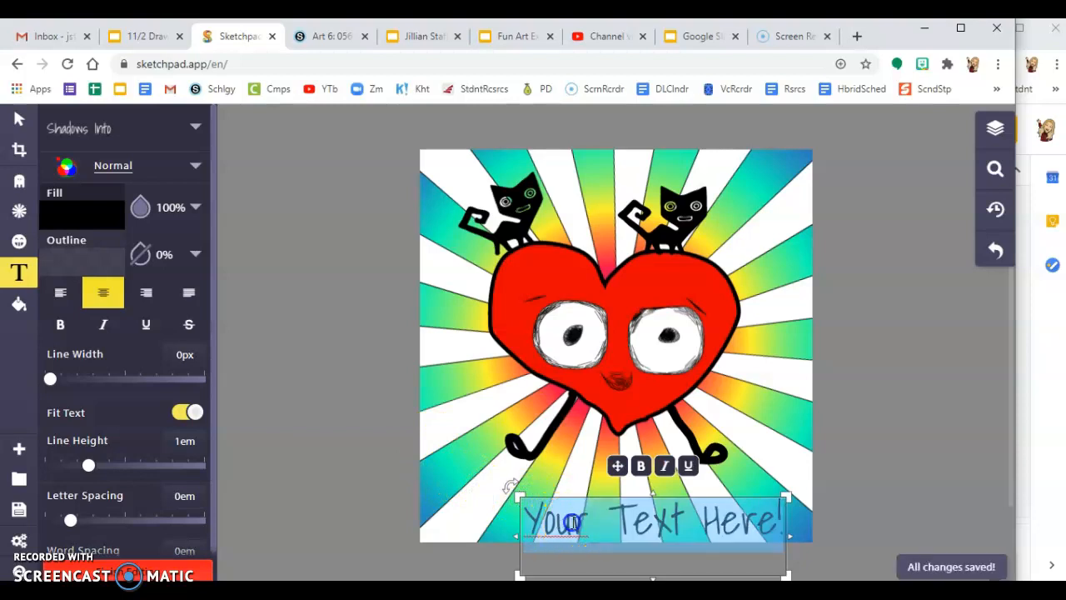
left_click(782, 525)
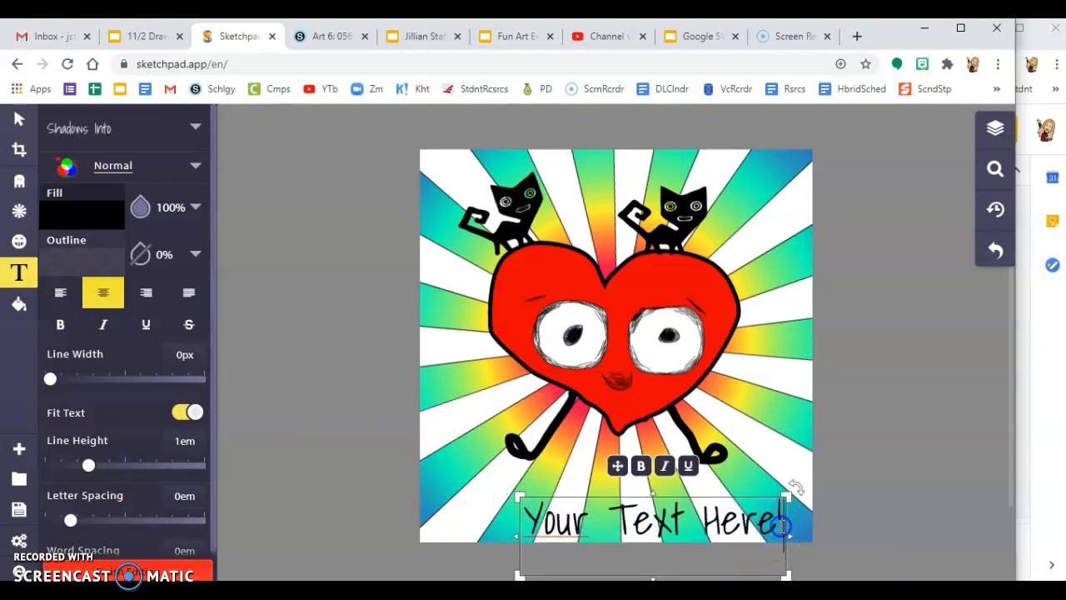
key("BackSpace")
key("BackSpace")
key("BackSpace")
key("BackSpace")
key("BackSpace")
key("BackSpace")
key("BackSpace")
key("BackSpace")
key("BackSpace")
key("BackSpace")
key("BackSpace")
key("BackSpace")
key("BackSpace")
key("BackSpace")
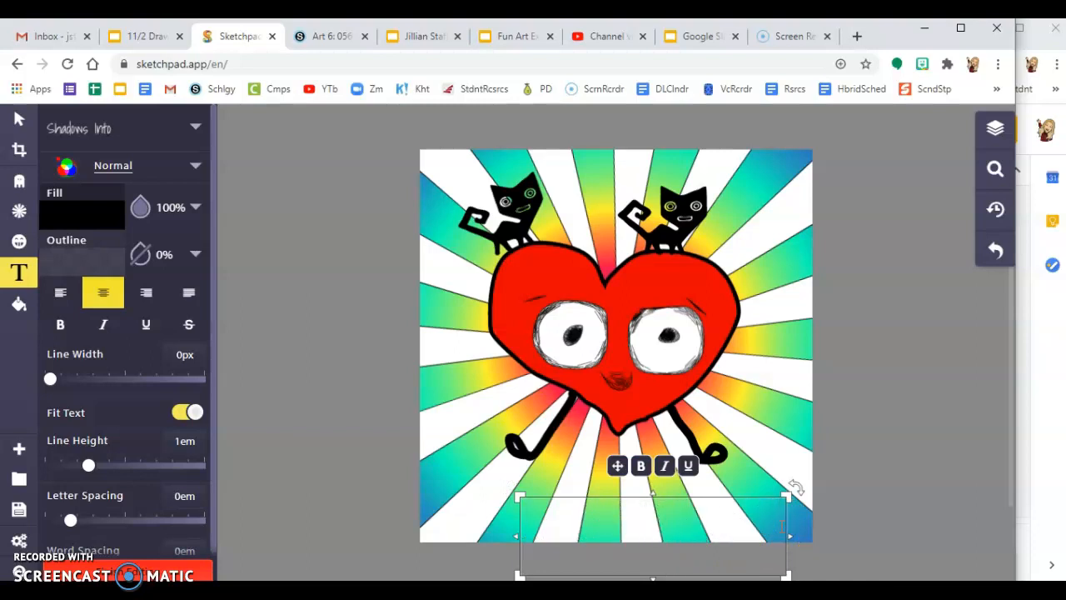
type("Hea")
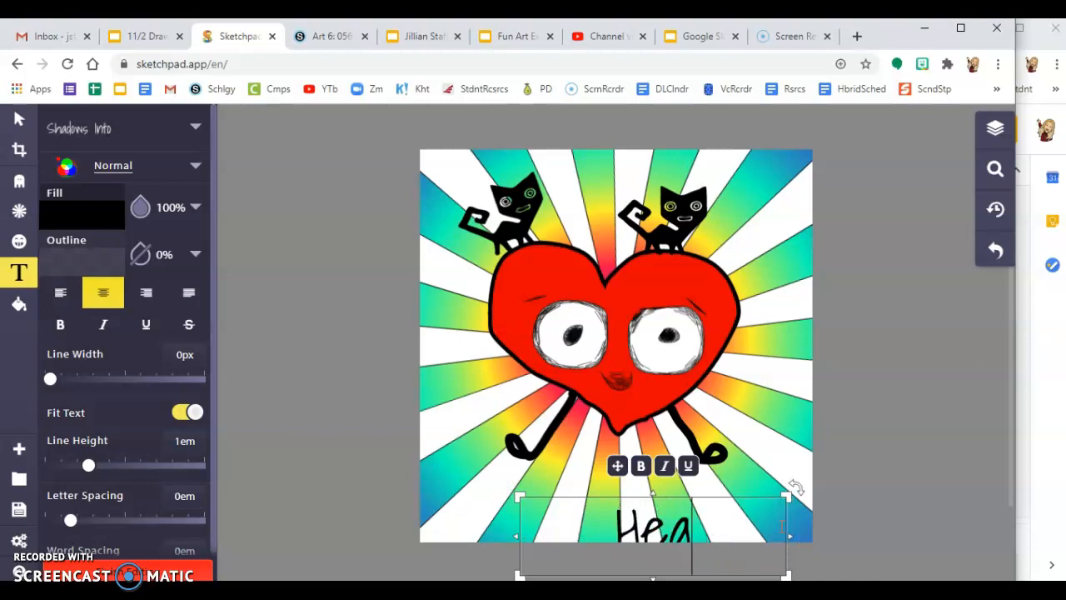
type("rt World")
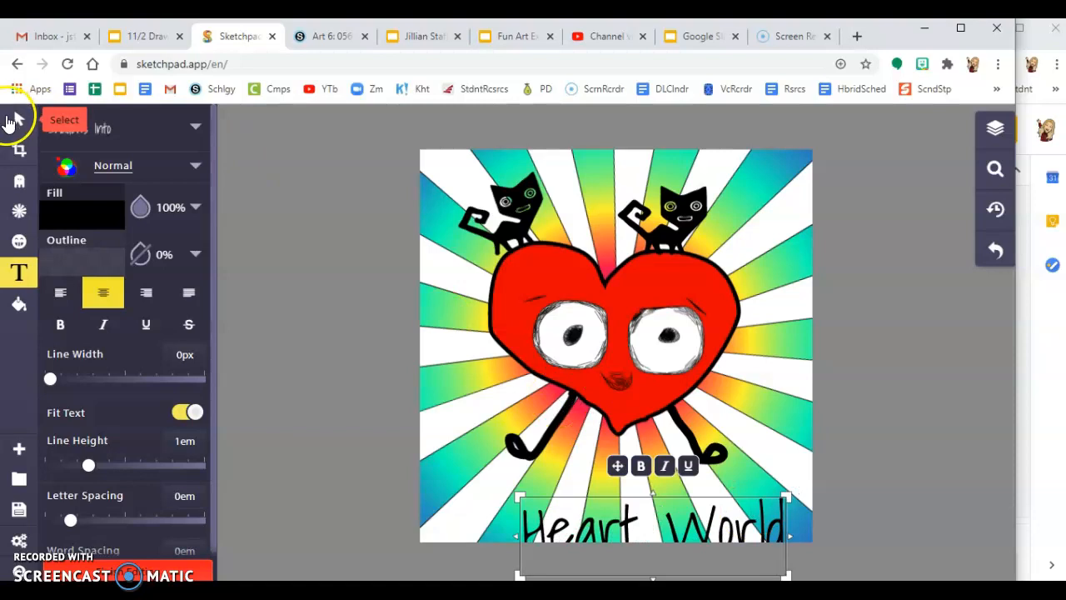
left_click(422, 369)
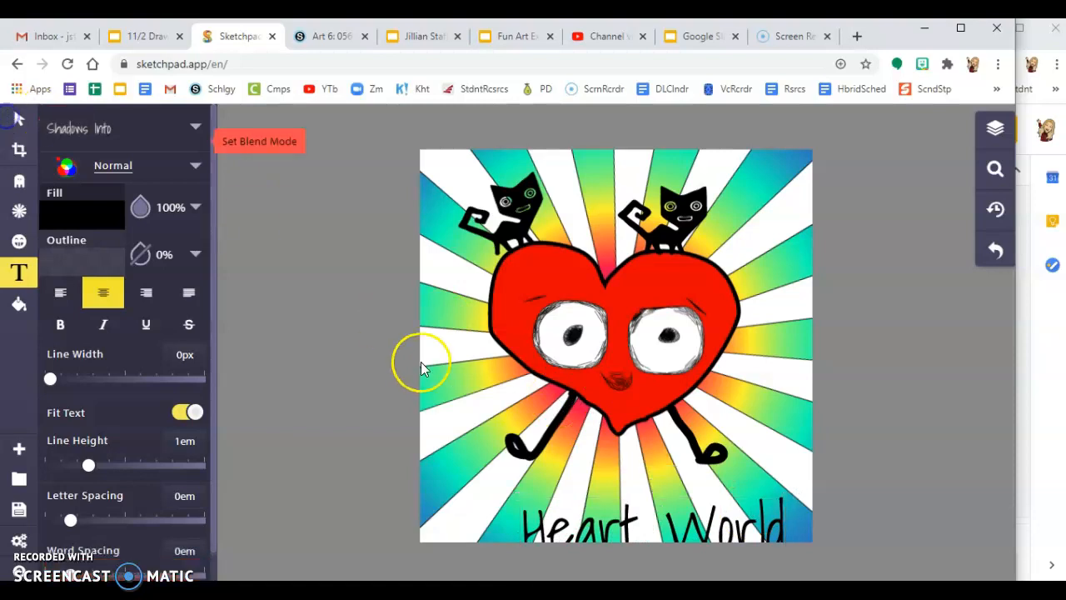
Step: With the Select tool, drag the Heart World text up fully onto the picture
left_click(704, 521)
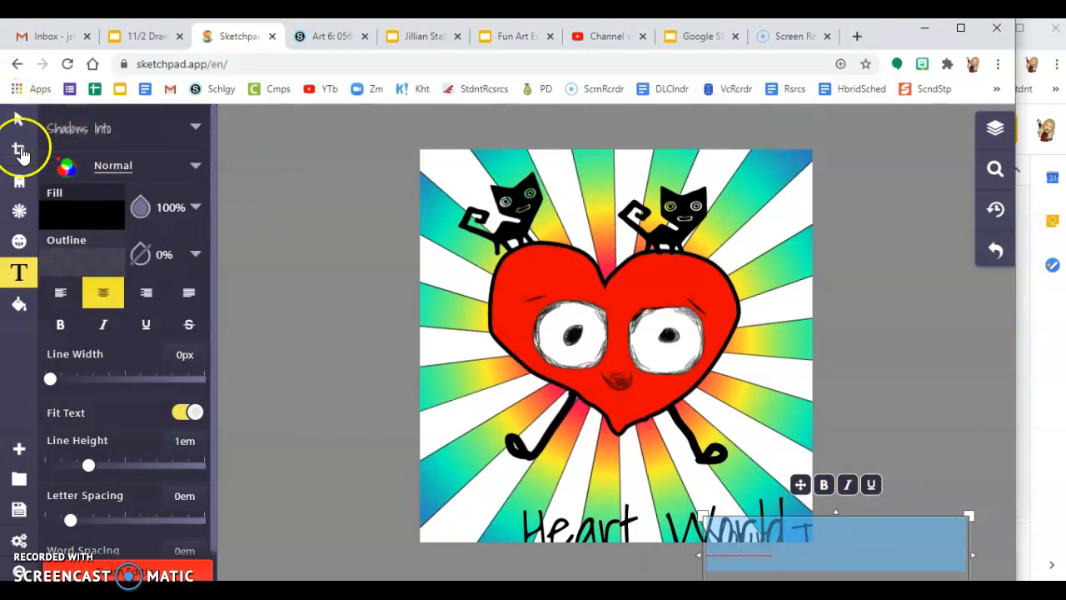
left_click(18, 178)
left_click(13, 121)
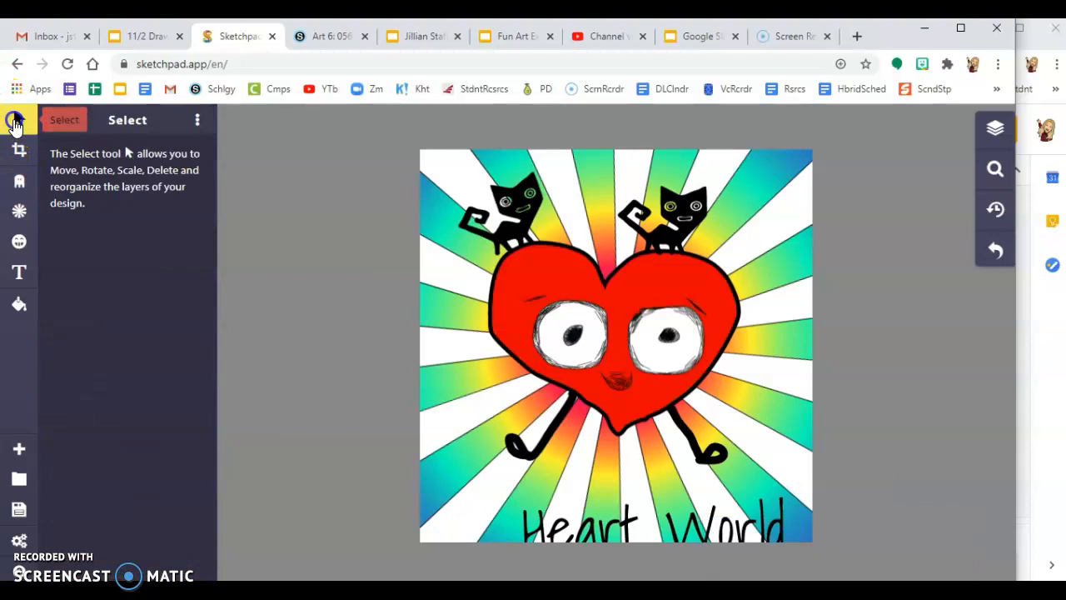
left_click(527, 538)
left_click_drag(525, 533, 498, 503)
Step: Deselect the text and download the drawing as a JPEG
left_click(358, 446)
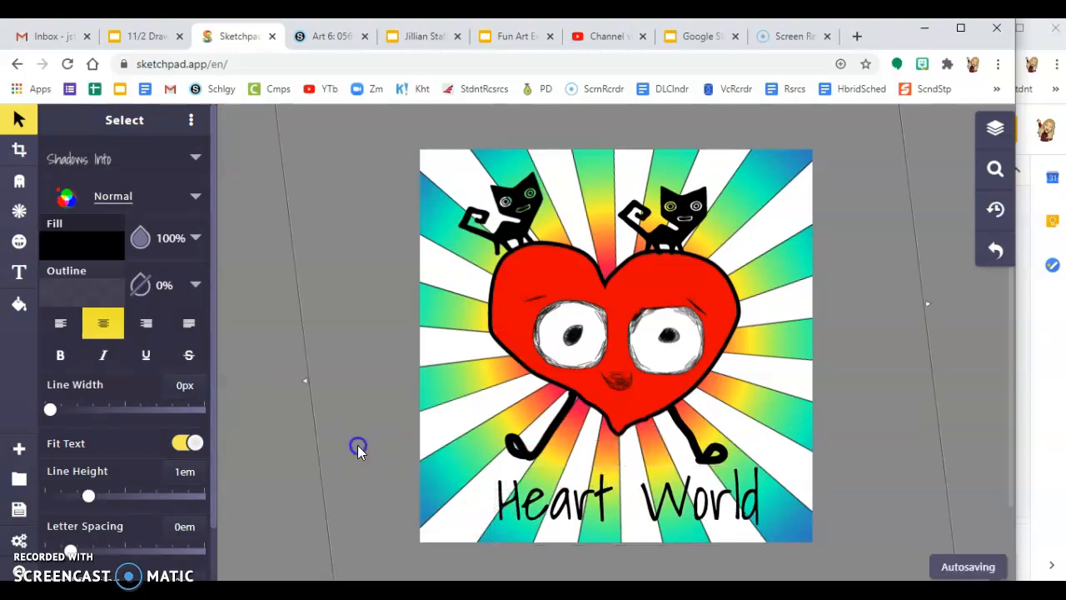
left_click(287, 461)
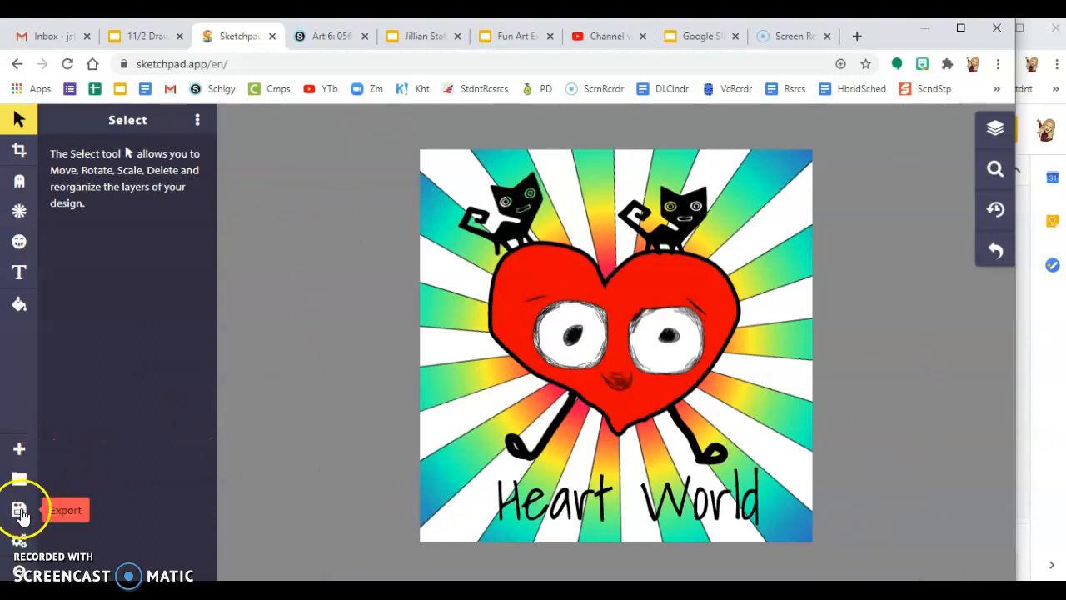
left_click(20, 512)
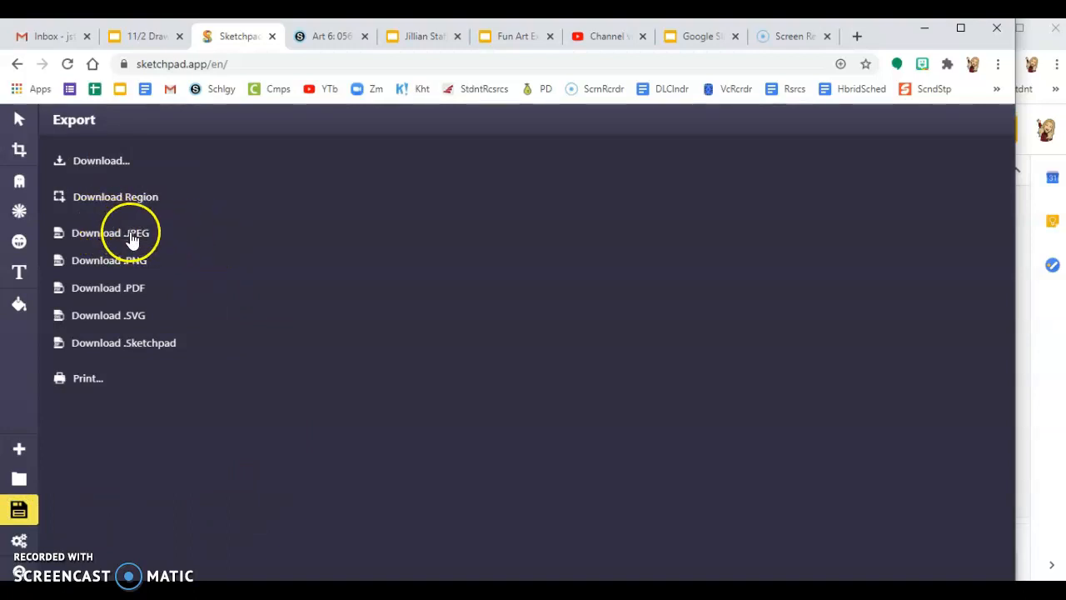
left_click(137, 239)
left_click(127, 236)
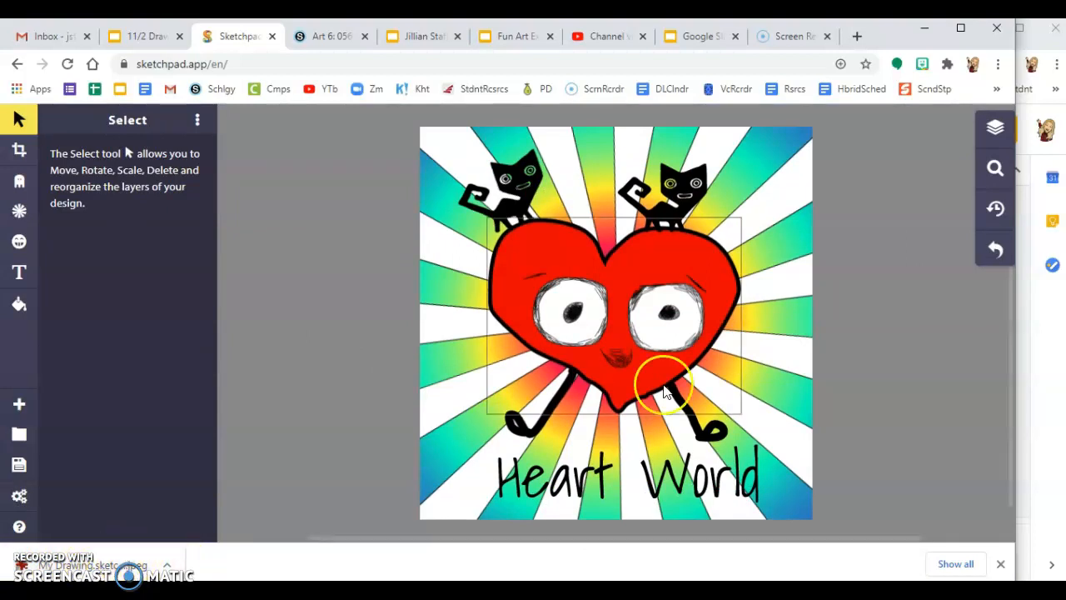
Step: Upload My Drawing.sketchpad from Downloads onto the Digital Art Exploration slide
left_click(1045, 379)
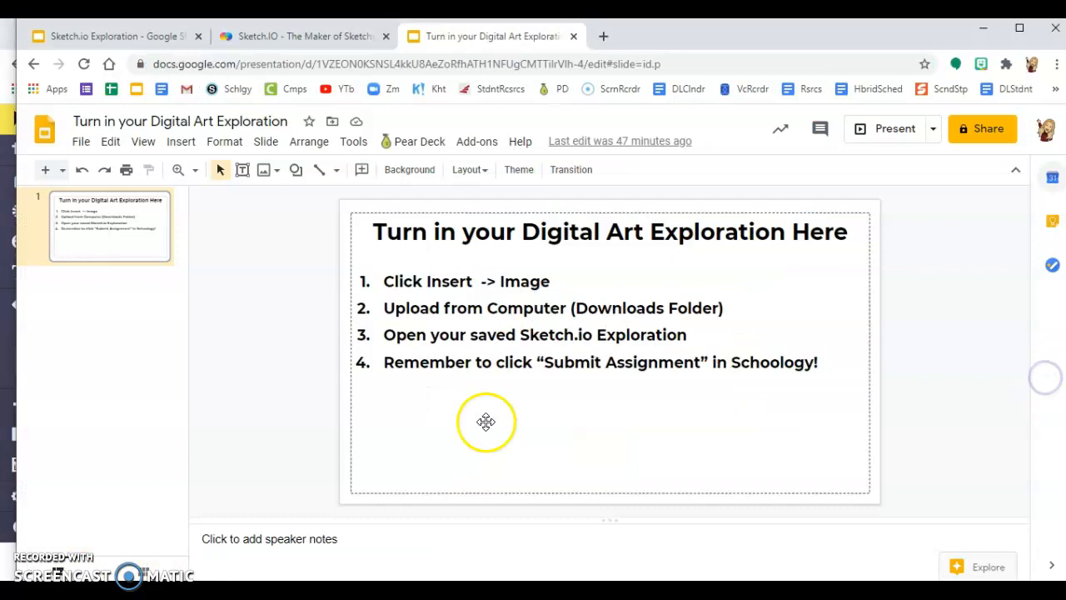
left_click(263, 171)
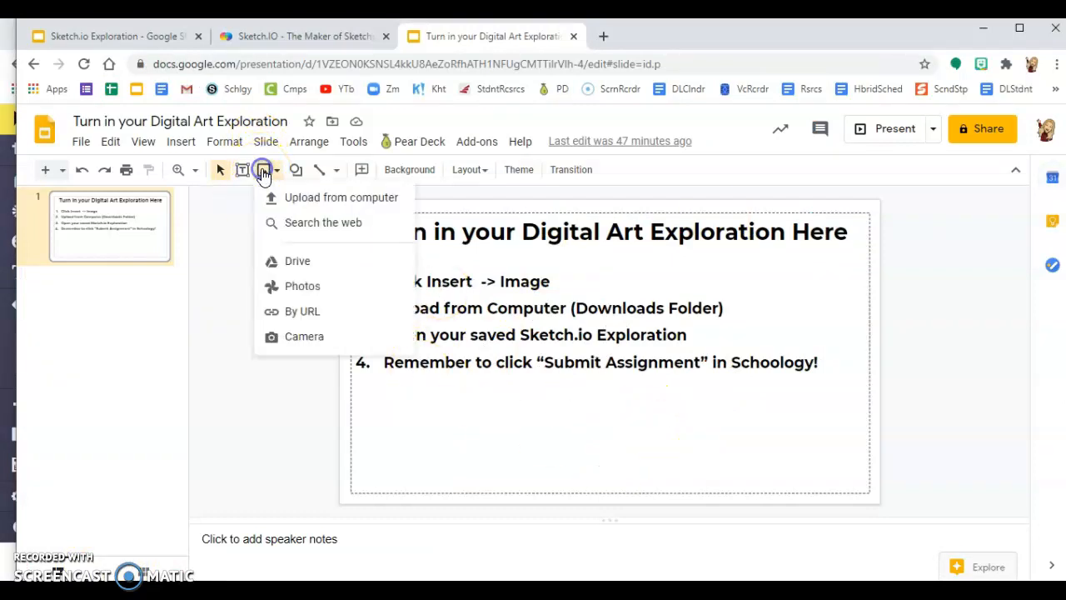
left_click(342, 205)
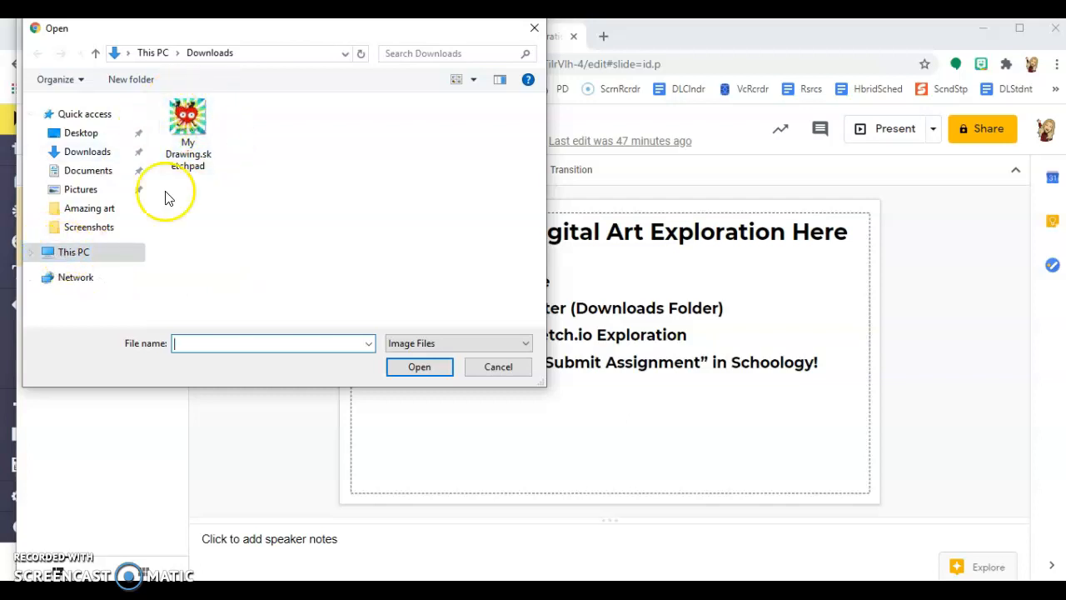
left_click(95, 158)
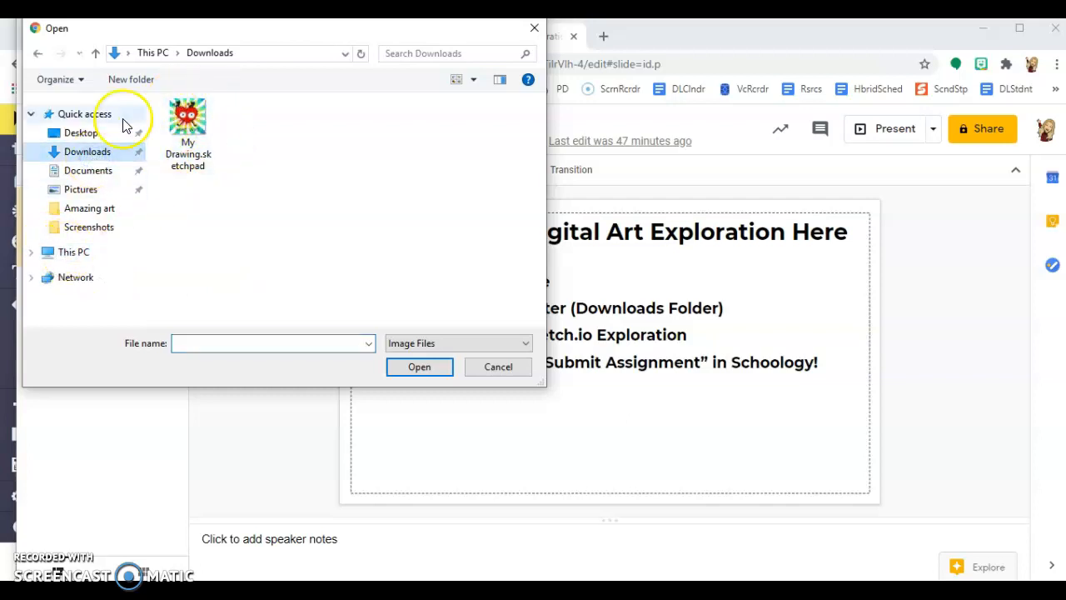
left_click(195, 125)
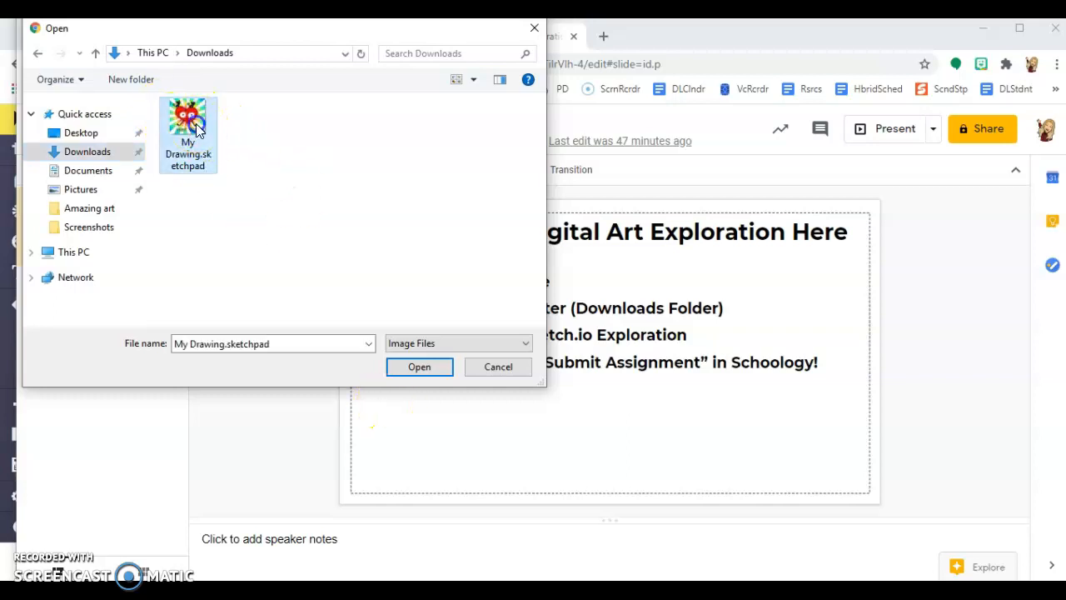
left_click(412, 379)
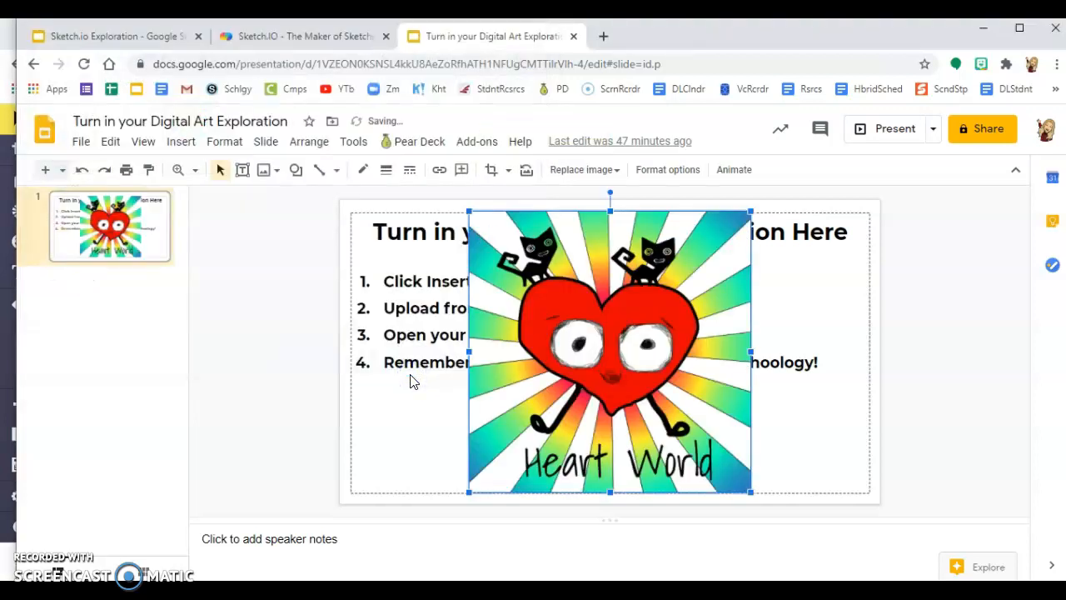
Step: Shift the Heart World picture left, enlarge it slightly by its corner, then return to Sketchpad
left_click(911, 354)
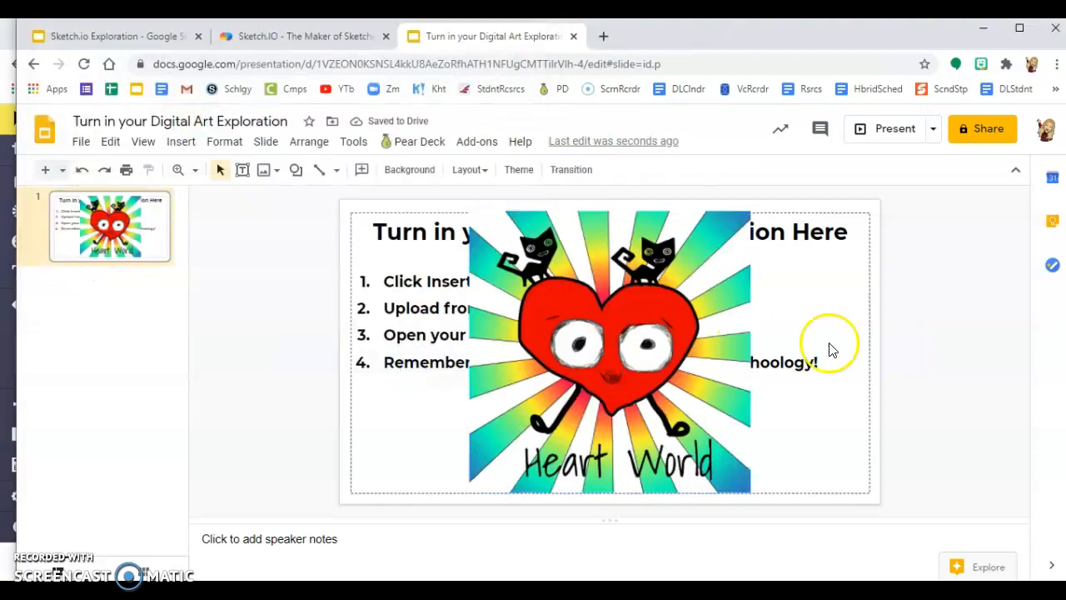
left_click_drag(635, 312, 620, 310)
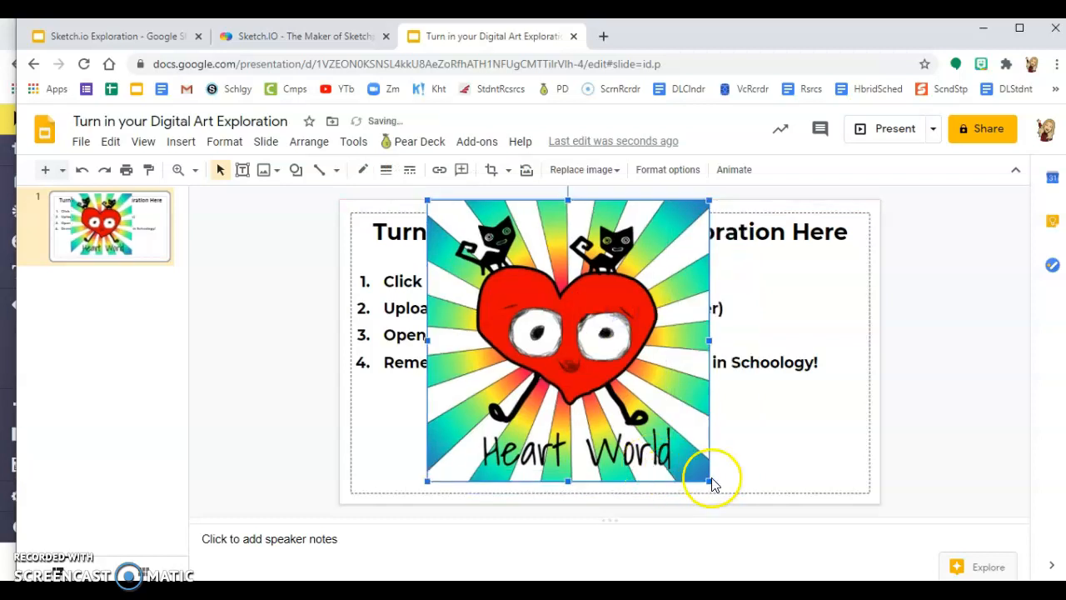
left_click_drag(710, 485, 725, 498)
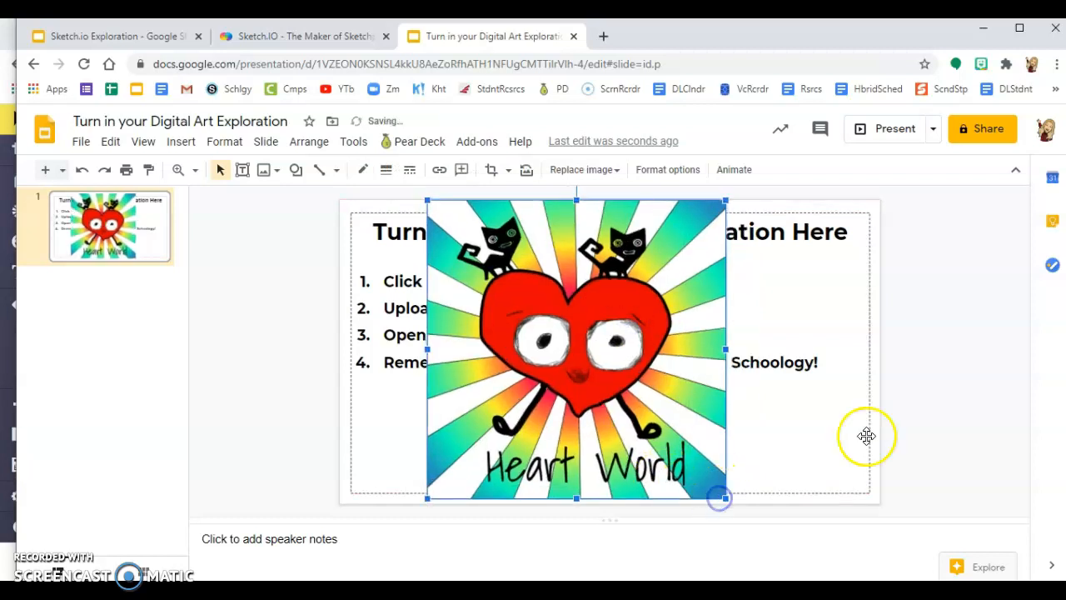
left_click(953, 442)
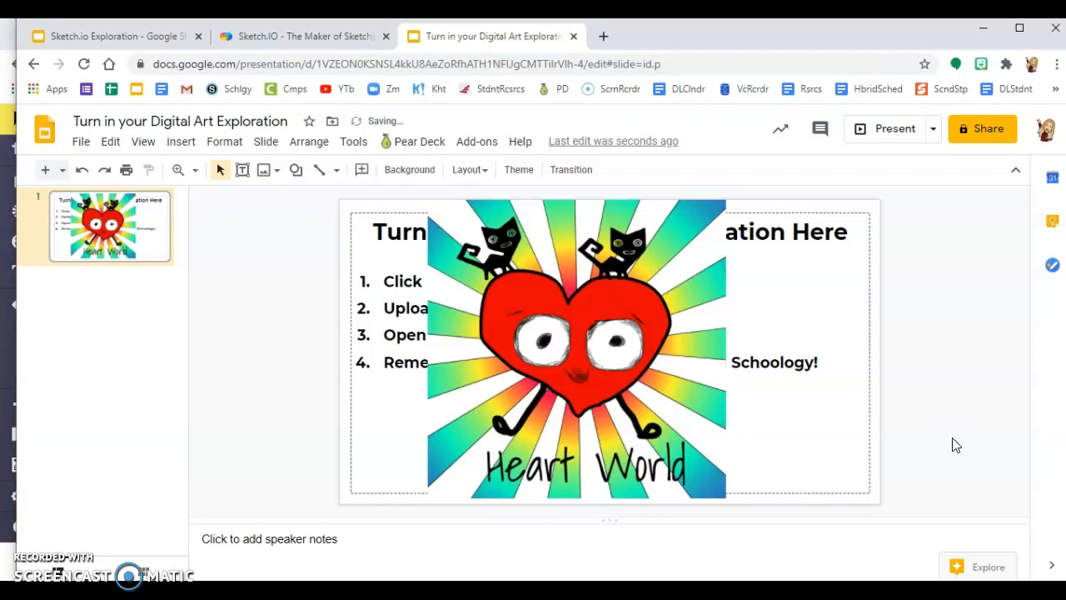
left_click(6, 378)
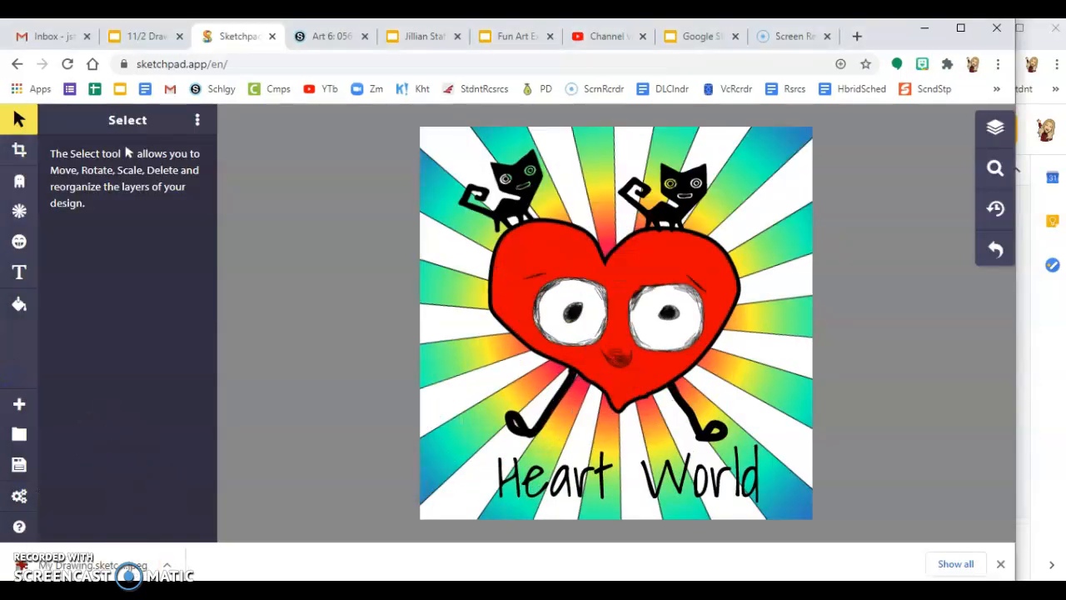